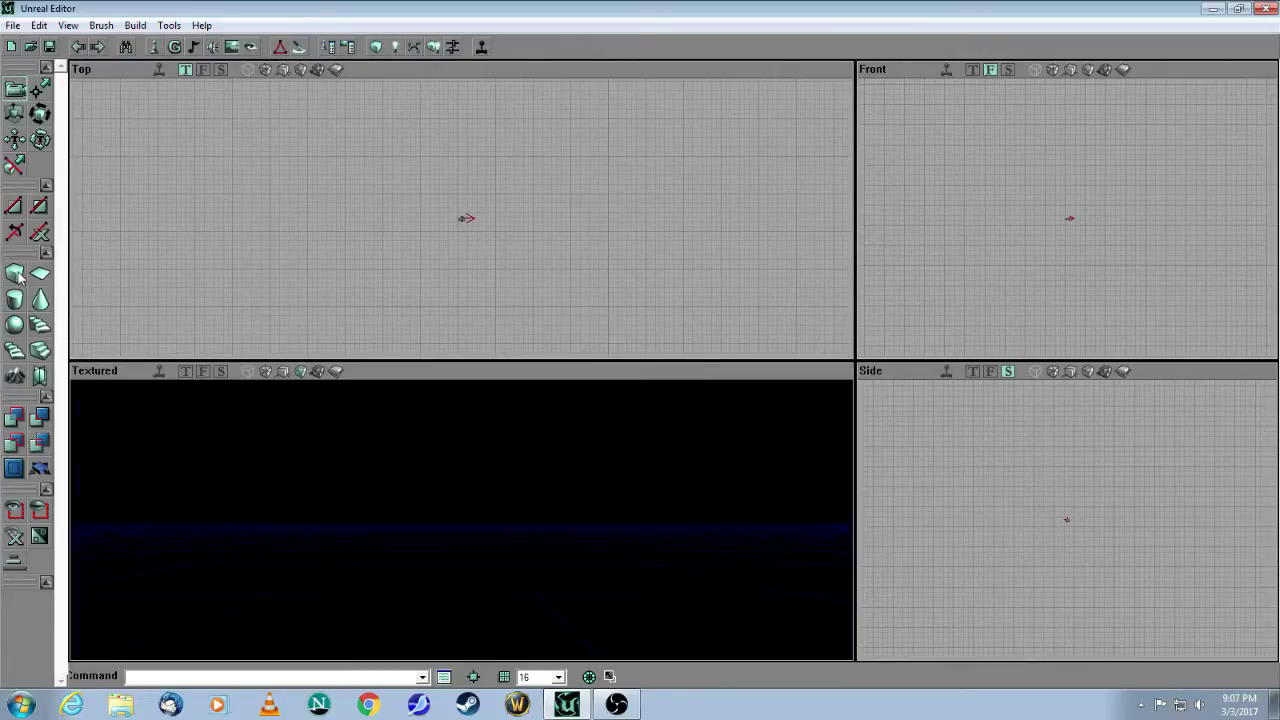
Step: Build a cube builder brush with the default dimensions and bring it into view in all viewports
{"action": "left_click", "coordinate": [18, 278]}
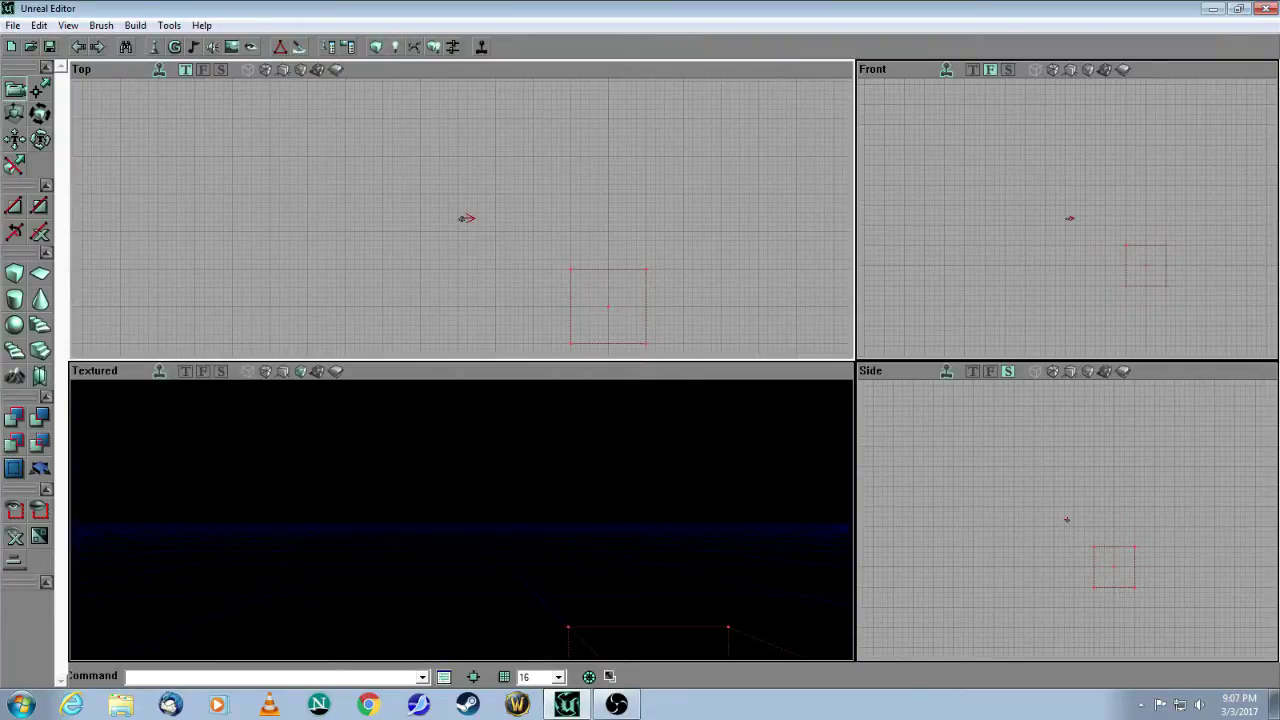
{"action": "mouse_move", "coordinate": [611, 322]}
{"action": "left_mouse_down"}
{"action": "mouse_move", "coordinate": [603, 267]}
{"action": "mouse_move", "coordinate": [526, 257]}
{"action": "left_mouse_up"}
{"action": "left_click_drag", "start_coordinate": [500, 540], "coordinate": [520, 648]}
{"action": "left_click_drag", "start_coordinate": [952, 234], "coordinate": [906, 199]}
{"action": "left_click_drag", "start_coordinate": [1003, 478], "coordinate": [985, 425]}
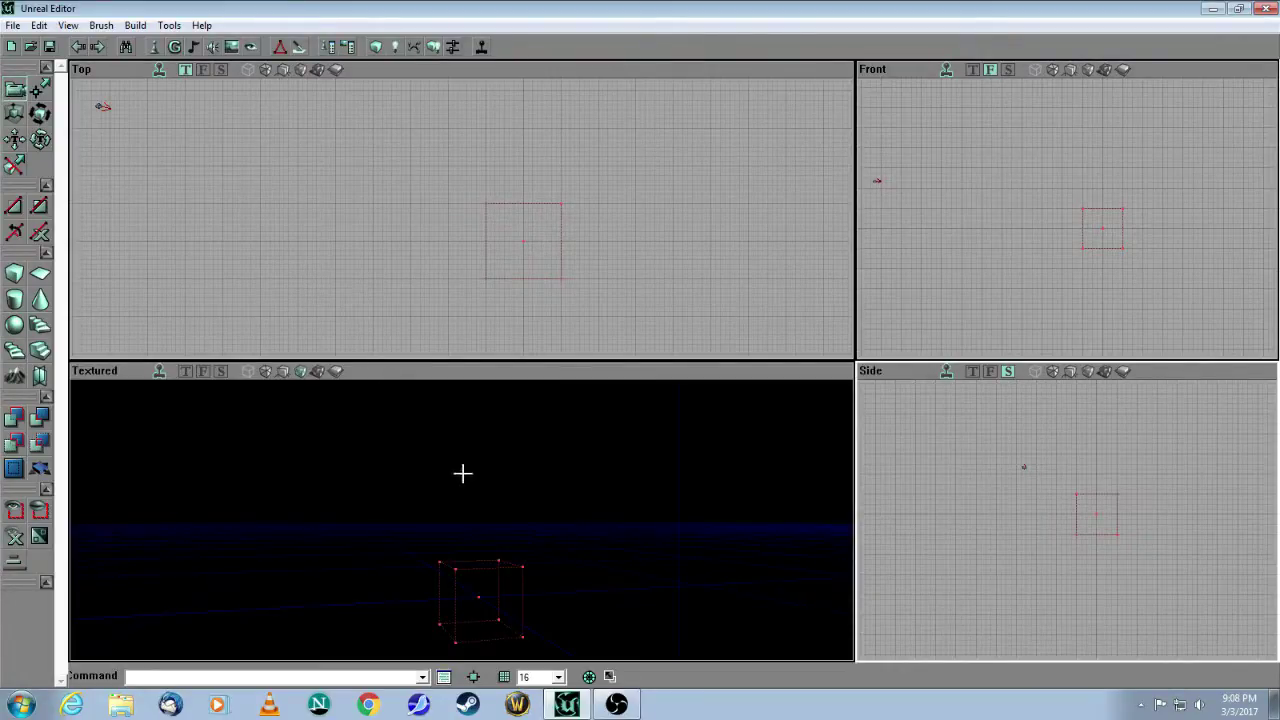
{"action": "left_click", "coordinate": [486, 222]}
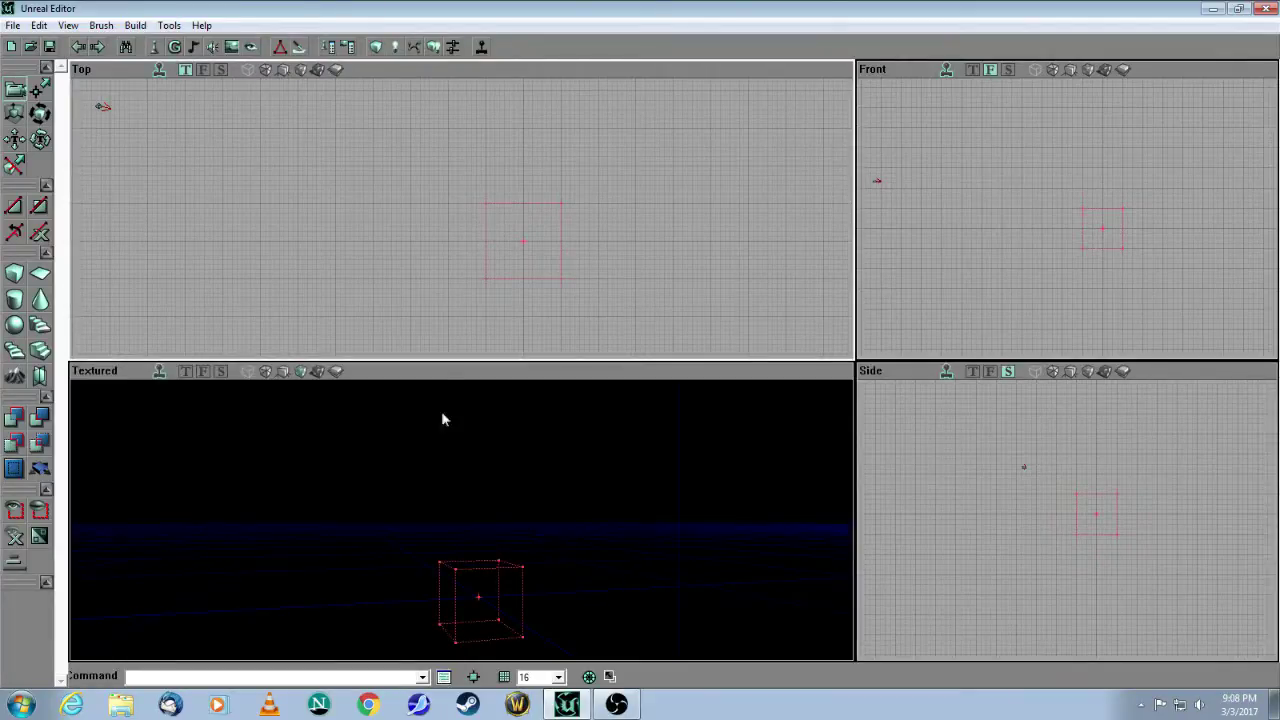
{"action": "mouse_move", "coordinate": [481, 523]}
{"action": "left_mouse_down"}
{"action": "mouse_move", "coordinate": [481, 550]}
{"action": "mouse_move", "coordinate": [481, 456]}
{"action": "mouse_move", "coordinate": [483, 523]}
{"action": "left_mouse_up"}
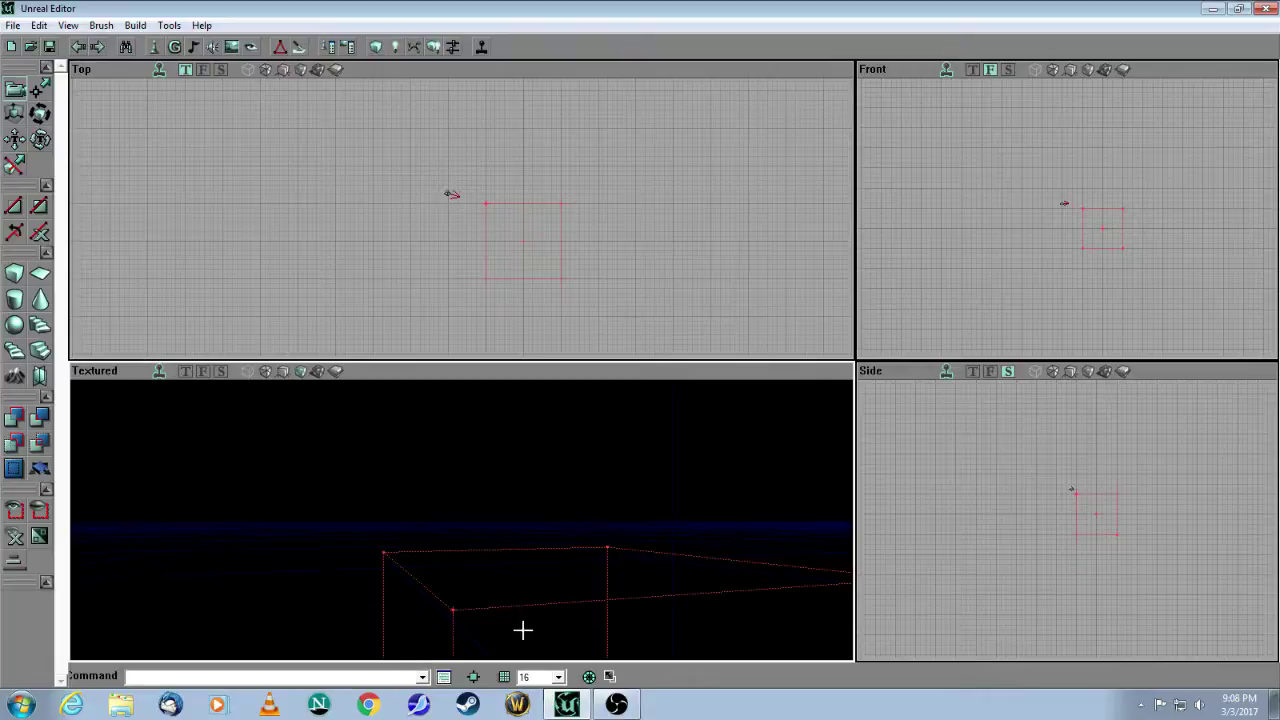
Step: Raise one top corner vertex of the cube brush by about half the cube's height in the Side view
{"action": "mouse_move", "coordinate": [518, 571]}
{"action": "left_mouse_down"}
{"action": "mouse_move", "coordinate": [518, 640]}
{"action": "mouse_move", "coordinate": [518, 525]}
{"action": "left_mouse_up"}
{"action": "mouse_move", "coordinate": [486, 634]}
{"action": "left_mouse_down"}
{"action": "mouse_move", "coordinate": [485, 610]}
{"action": "mouse_move", "coordinate": [511, 583]}
{"action": "left_mouse_up"}
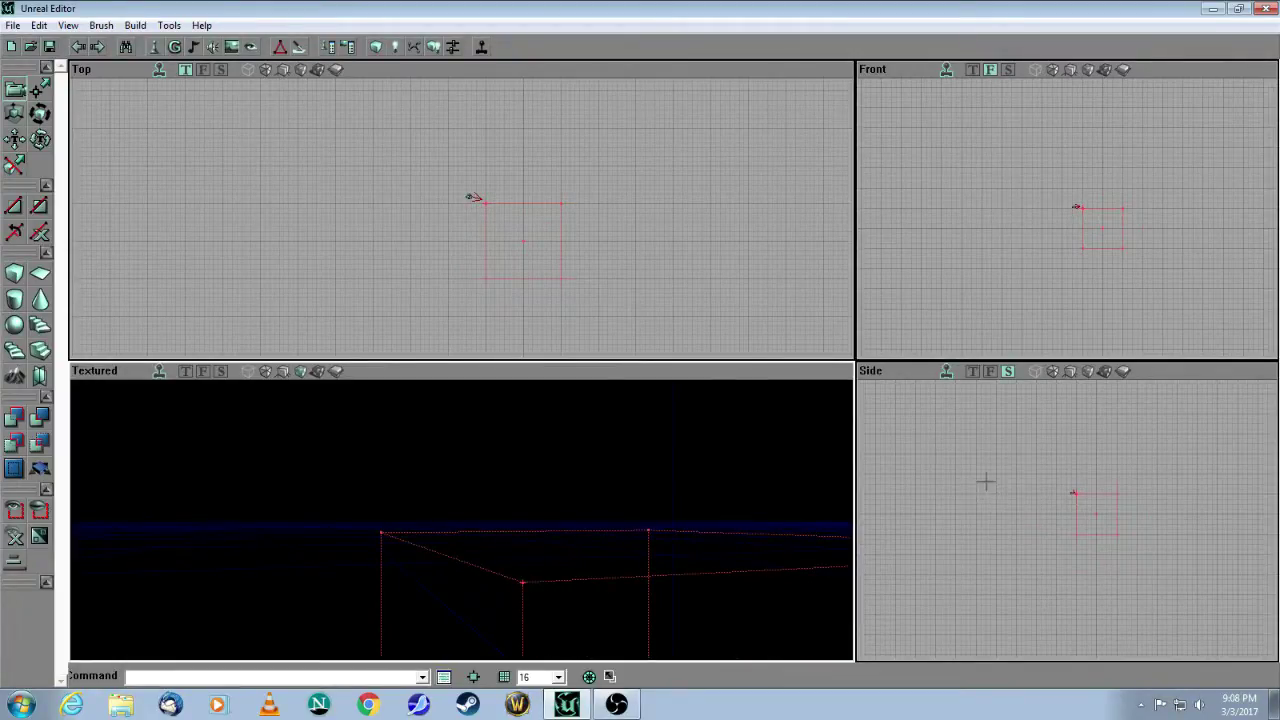
{"action": "left_click_drag", "start_coordinate": [1017, 493], "coordinate": [1014, 325]}
{"action": "left_click_drag", "start_coordinate": [1065, 515], "coordinate": [1062, 515]}
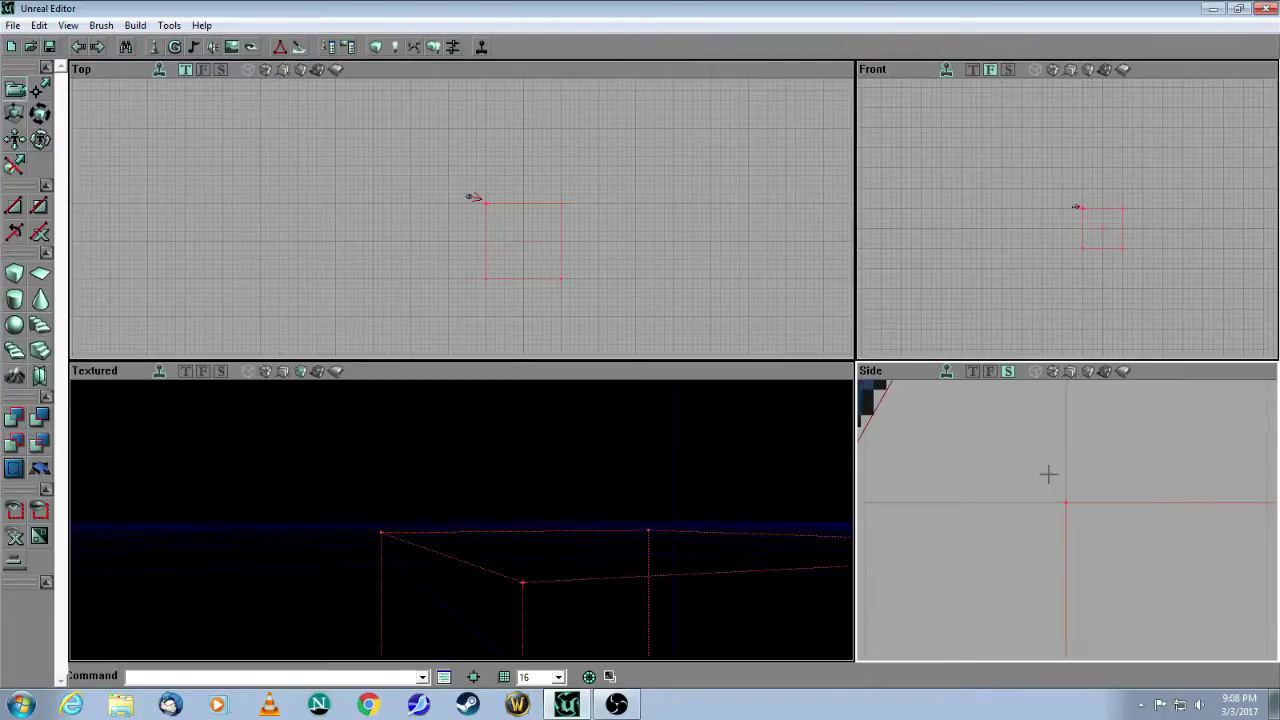
{"action": "mouse_move", "coordinate": [981, 523]}
{"action": "left_mouse_down"}
{"action": "mouse_move", "coordinate": [981, 604]}
{"action": "mouse_move", "coordinate": [958, 587]}
{"action": "left_mouse_up"}
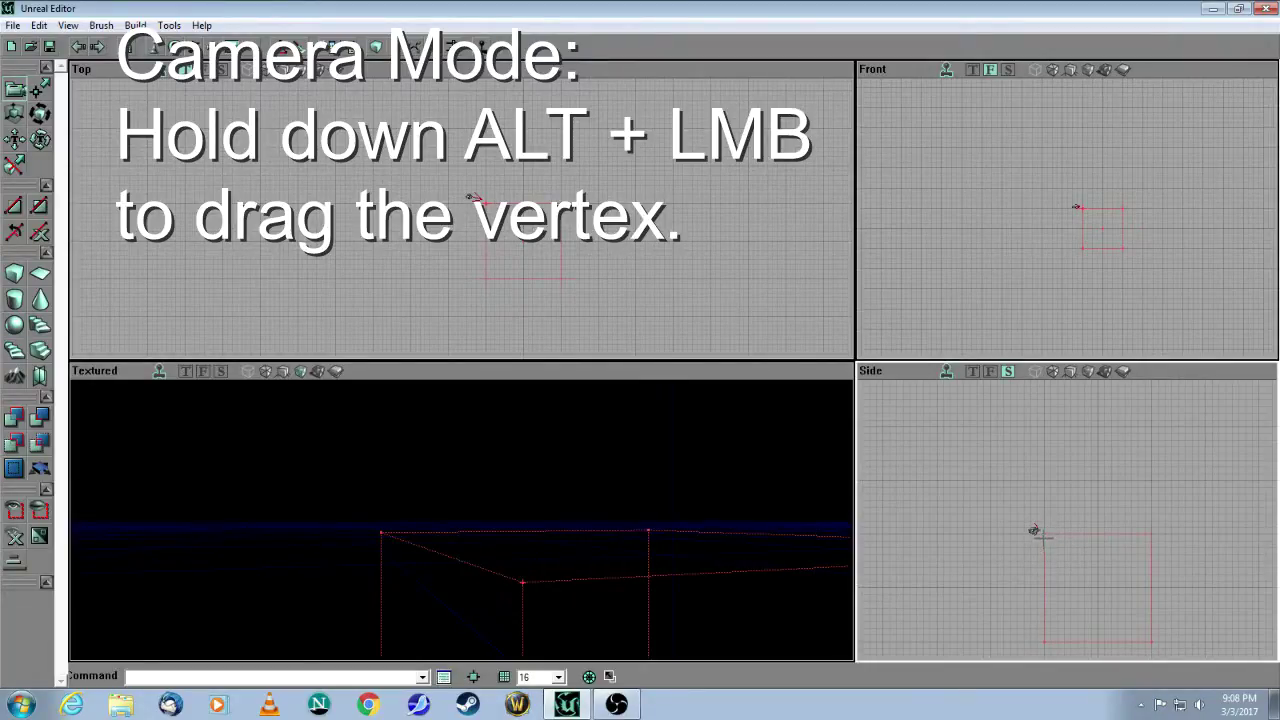
{"action": "left_click_drag", "start_coordinate": [1043, 532], "coordinate": [1043, 488], "text": "alt"}
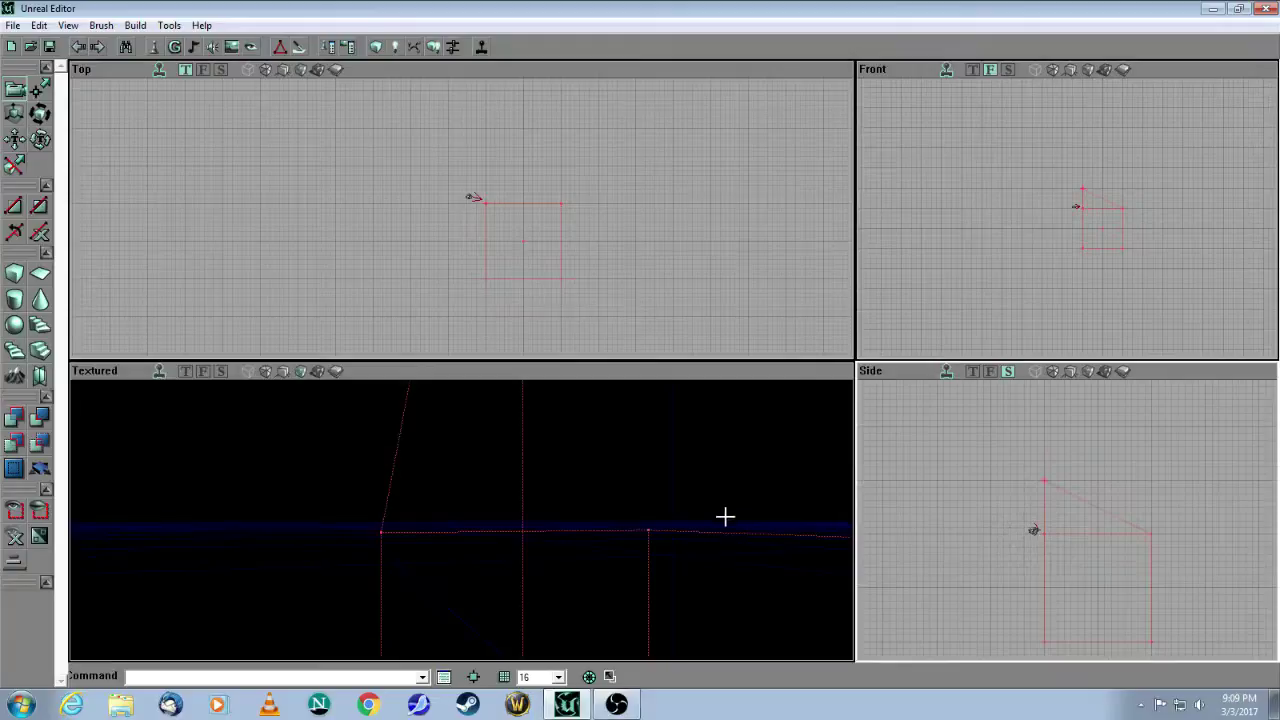
Step: Raise the neighbouring top corner vertex level with the first one, so the brush gets a sloped top
{"action": "mouse_move", "coordinate": [712, 496]}
{"action": "left_mouse_down"}
{"action": "mouse_move", "coordinate": [712, 560]}
{"action": "mouse_move", "coordinate": [712, 510]}
{"action": "mouse_move", "coordinate": [770, 505]}
{"action": "mouse_move", "coordinate": [800, 440]}
{"action": "mouse_move", "coordinate": [765, 510]}
{"action": "mouse_move", "coordinate": [775, 535]}
{"action": "mouse_move", "coordinate": [795, 475]}
{"action": "mouse_move", "coordinate": [785, 440]}
{"action": "left_mouse_up"}
{"action": "mouse_move", "coordinate": [463, 548]}
{"action": "left_mouse_down"}
{"action": "mouse_move", "coordinate": [458, 605]}
{"action": "mouse_move", "coordinate": [463, 548]}
{"action": "left_mouse_up"}
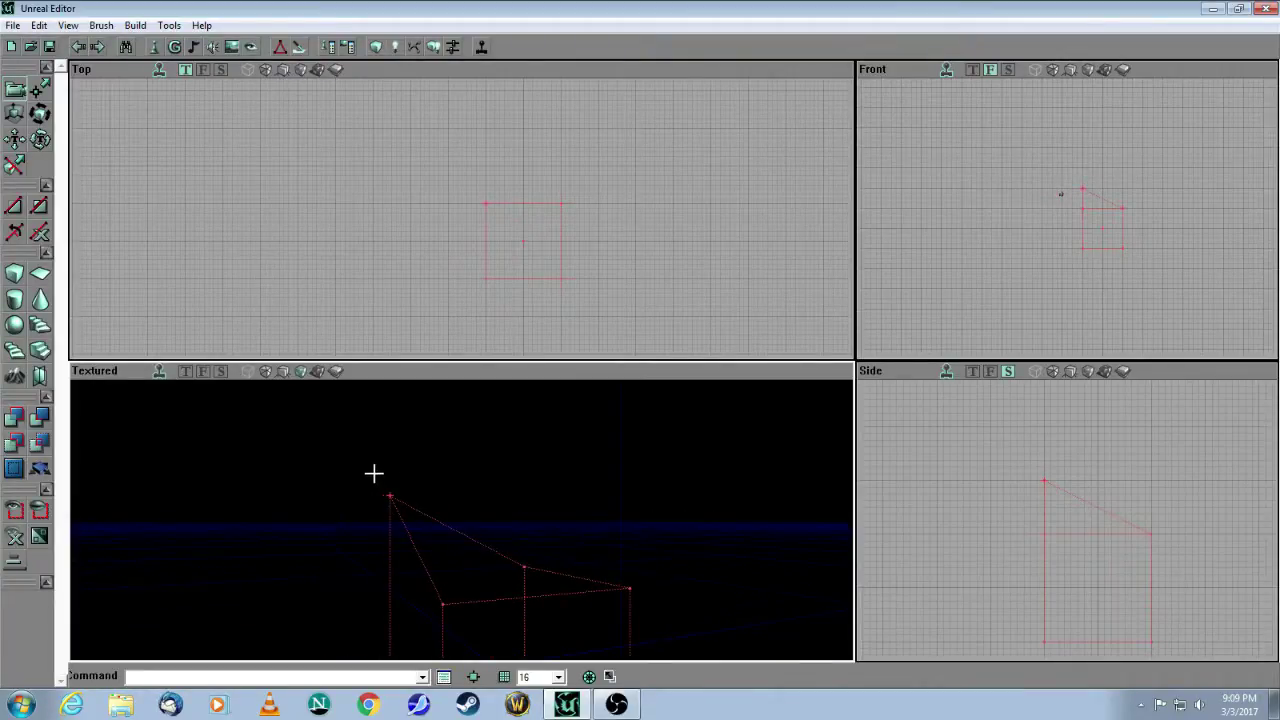
{"action": "mouse_move", "coordinate": [374, 471]}
{"action": "left_mouse_down"}
{"action": "mouse_move", "coordinate": [370, 440]}
{"action": "mouse_move", "coordinate": [358, 490]}
{"action": "mouse_move", "coordinate": [374, 465]}
{"action": "mouse_move", "coordinate": [370, 520]}
{"action": "mouse_move", "coordinate": [380, 400]}
{"action": "mouse_move", "coordinate": [376, 420]}
{"action": "left_mouse_up"}
{"action": "left_click_drag", "start_coordinate": [374, 640], "coordinate": [376, 615]}
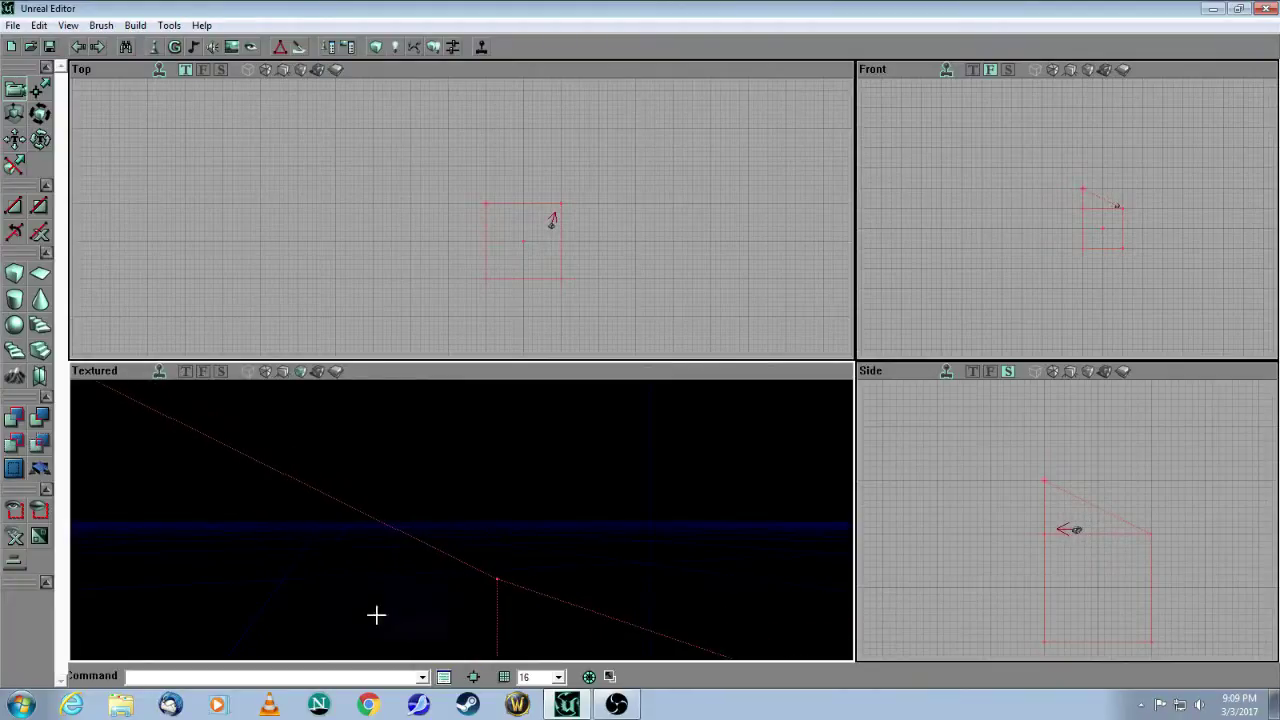
{"action": "left_click", "coordinate": [497, 578]}
{"action": "left_click_drag", "start_coordinate": [1026, 538], "coordinate": [1036, 500]}
{"action": "scroll", "coordinate": [1036, 535], "scroll_direction": "up", "scroll_amount": 2}
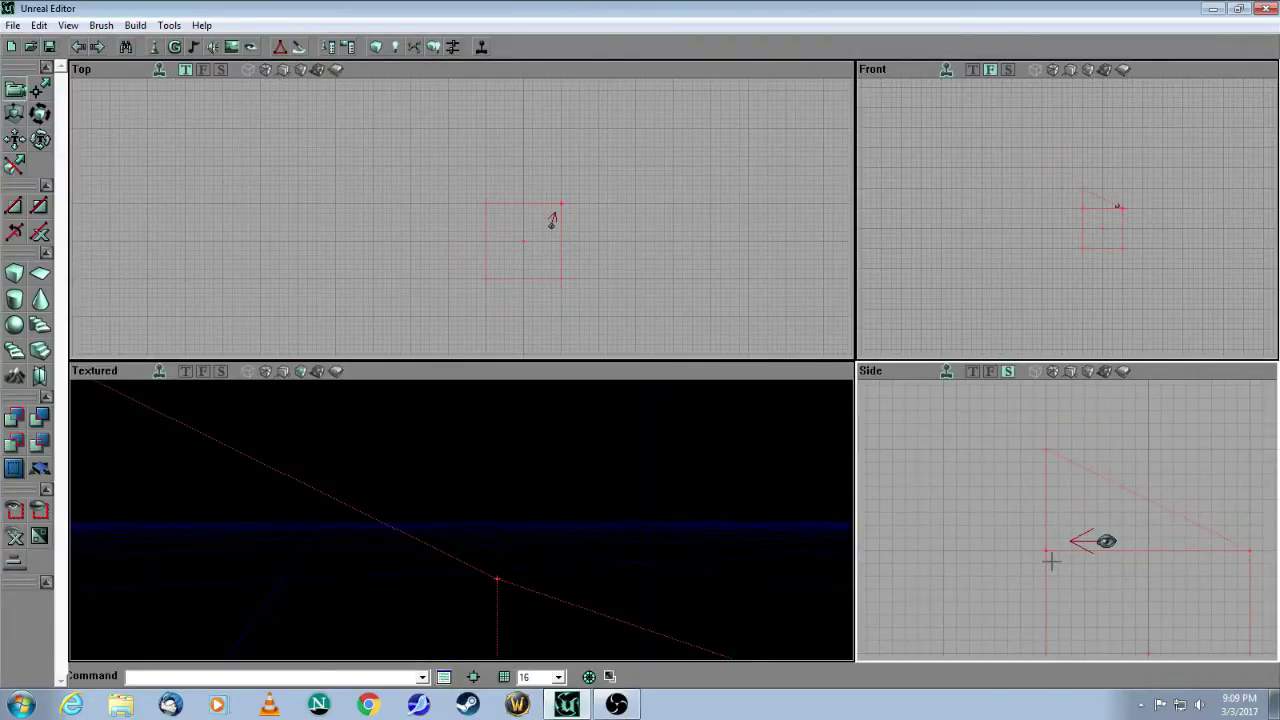
{"action": "left_click_drag", "start_coordinate": [1040, 550], "coordinate": [1040, 512], "text": "ctrl"}
Step: Subtract the sloped brush from the world and check the carved room in the Textured view
{"action": "mouse_move", "coordinate": [730, 552]}
{"action": "left_mouse_down"}
{"action": "mouse_move", "coordinate": [735, 640]}
{"action": "mouse_move", "coordinate": [640, 641]}
{"action": "left_mouse_up"}
{"action": "mouse_move", "coordinate": [370, 472]}
{"action": "left_mouse_down"}
{"action": "mouse_move", "coordinate": [310, 435]}
{"action": "mouse_move", "coordinate": [400, 490]}
{"action": "mouse_move", "coordinate": [320, 430]}
{"action": "mouse_move", "coordinate": [370, 486]}
{"action": "mouse_move", "coordinate": [370, 430]}
{"action": "mouse_move", "coordinate": [390, 485]}
{"action": "mouse_move", "coordinate": [380, 505]}
{"action": "mouse_move", "coordinate": [380, 460]}
{"action": "mouse_move", "coordinate": [388, 575]}
{"action": "mouse_move", "coordinate": [400, 545]}
{"action": "mouse_move", "coordinate": [400, 572]}
{"action": "mouse_move", "coordinate": [402, 510]}
{"action": "mouse_move", "coordinate": [385, 540]}
{"action": "left_mouse_up"}
{"action": "left_click", "coordinate": [40, 420]}
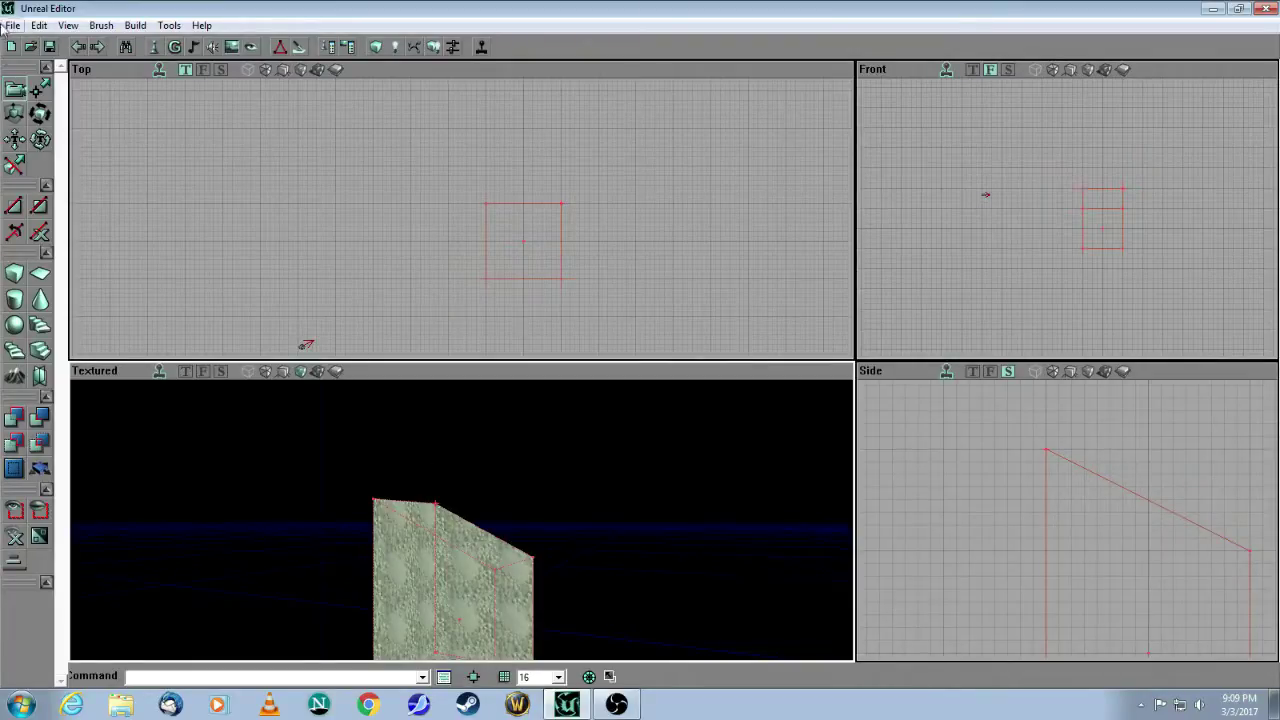
{"action": "left_click_drag", "start_coordinate": [286, 454], "coordinate": [297, 411]}
{"action": "left_click", "coordinate": [320, 238]}
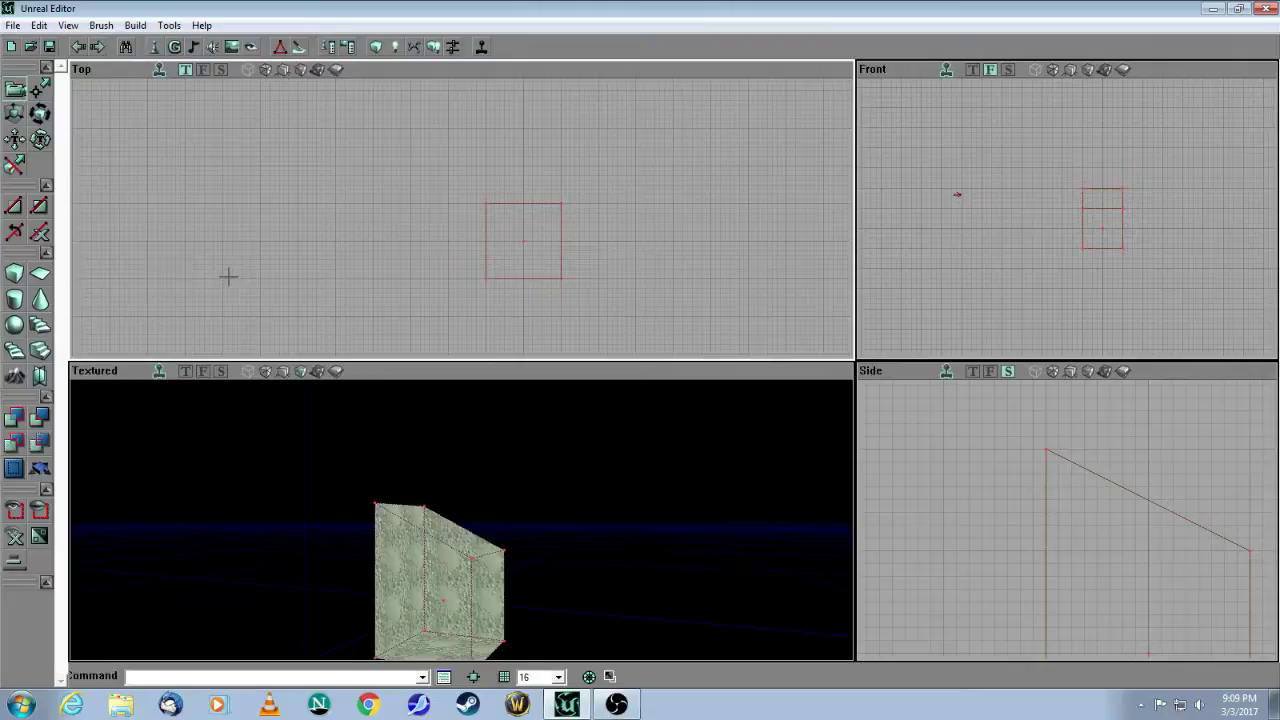
Step: Rebuild the builder brush as a plain cube and move it away from the carved room
{"action": "left_click", "coordinate": [14, 272]}
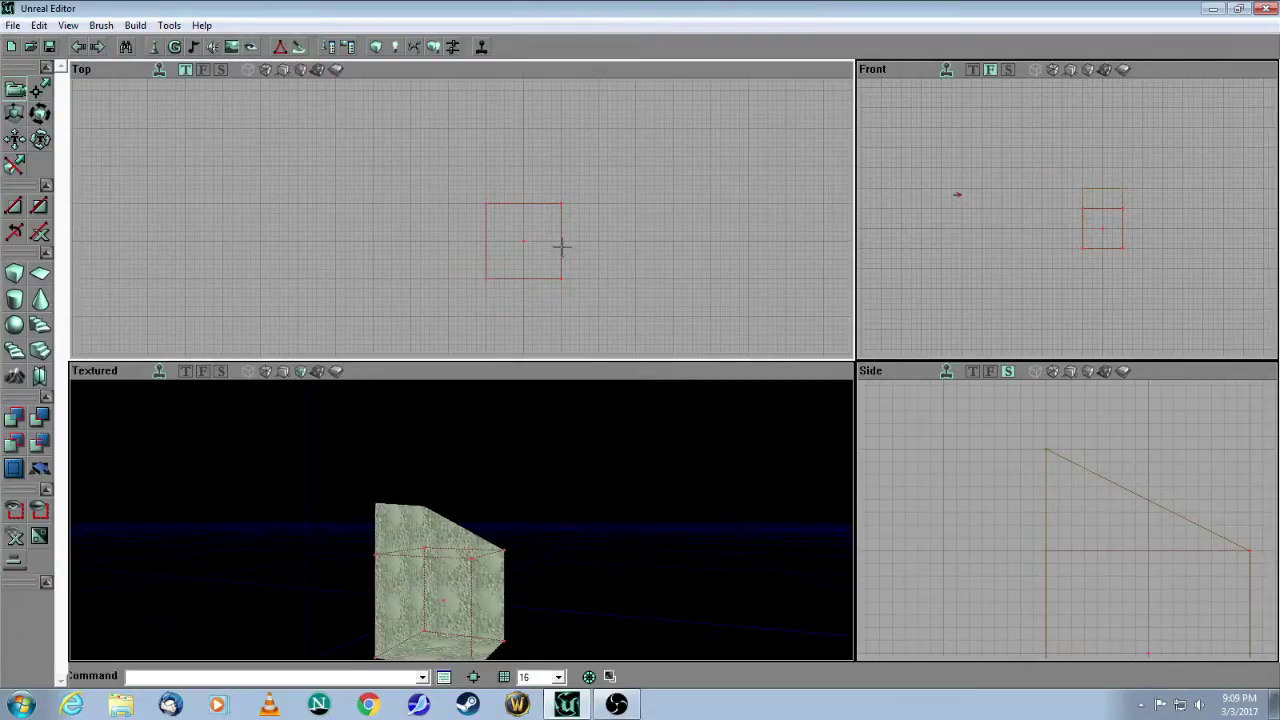
{"action": "left_click_drag", "start_coordinate": [611, 237], "coordinate": [400, 237], "text": "ctrl"}
{"action": "scroll", "coordinate": [611, 237], "scroll_direction": "up", "scroll_amount": 1}
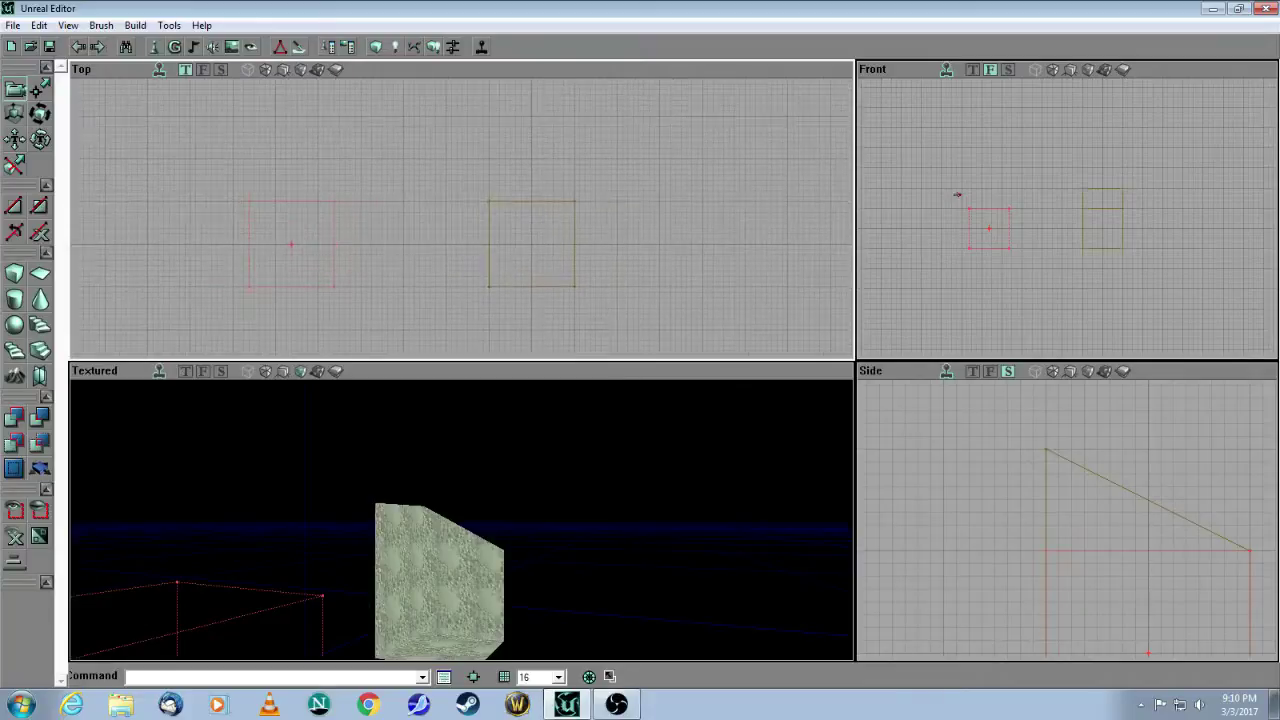
{"action": "left_click_drag", "start_coordinate": [611, 237], "coordinate": [300, 237]}
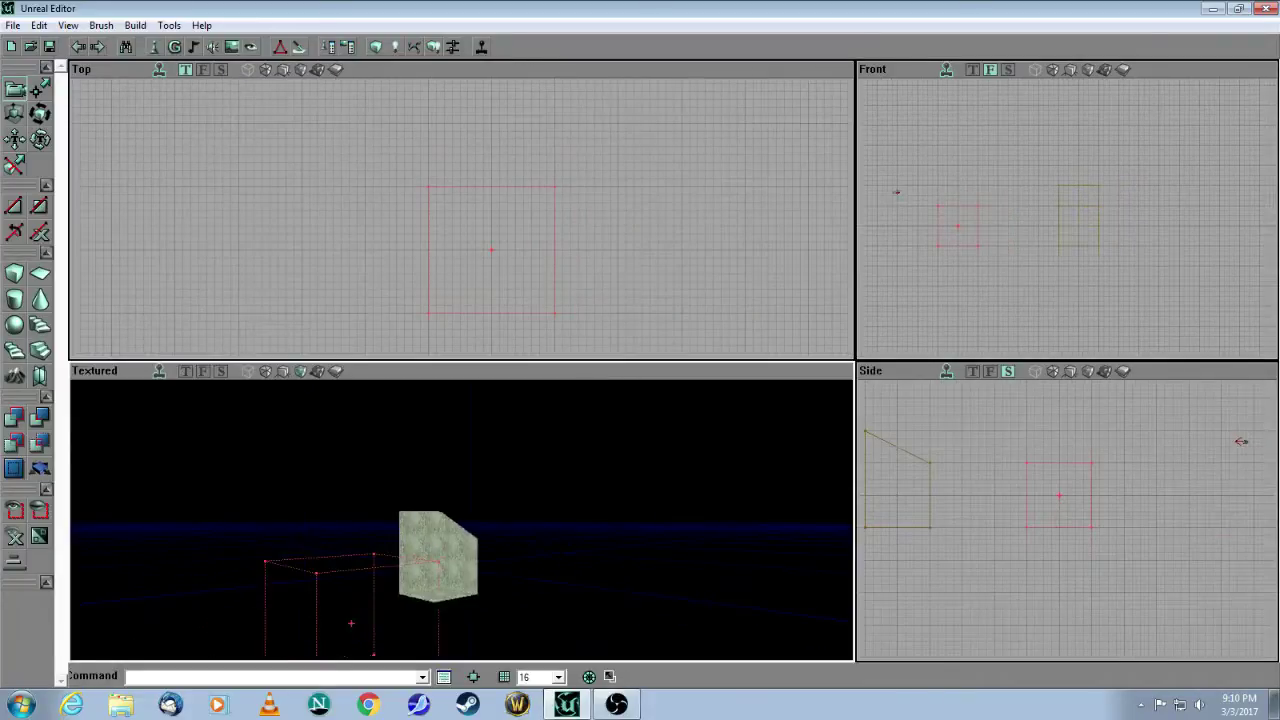
{"action": "mouse_move", "coordinate": [460, 530]}
{"action": "left_mouse_down"}
{"action": "mouse_move", "coordinate": [458, 550]}
{"action": "mouse_move", "coordinate": [405, 535]}
{"action": "mouse_move", "coordinate": [380, 550]}
{"action": "mouse_move", "coordinate": [390, 590]}
{"action": "mouse_move", "coordinate": [405, 515]}
{"action": "left_mouse_up"}
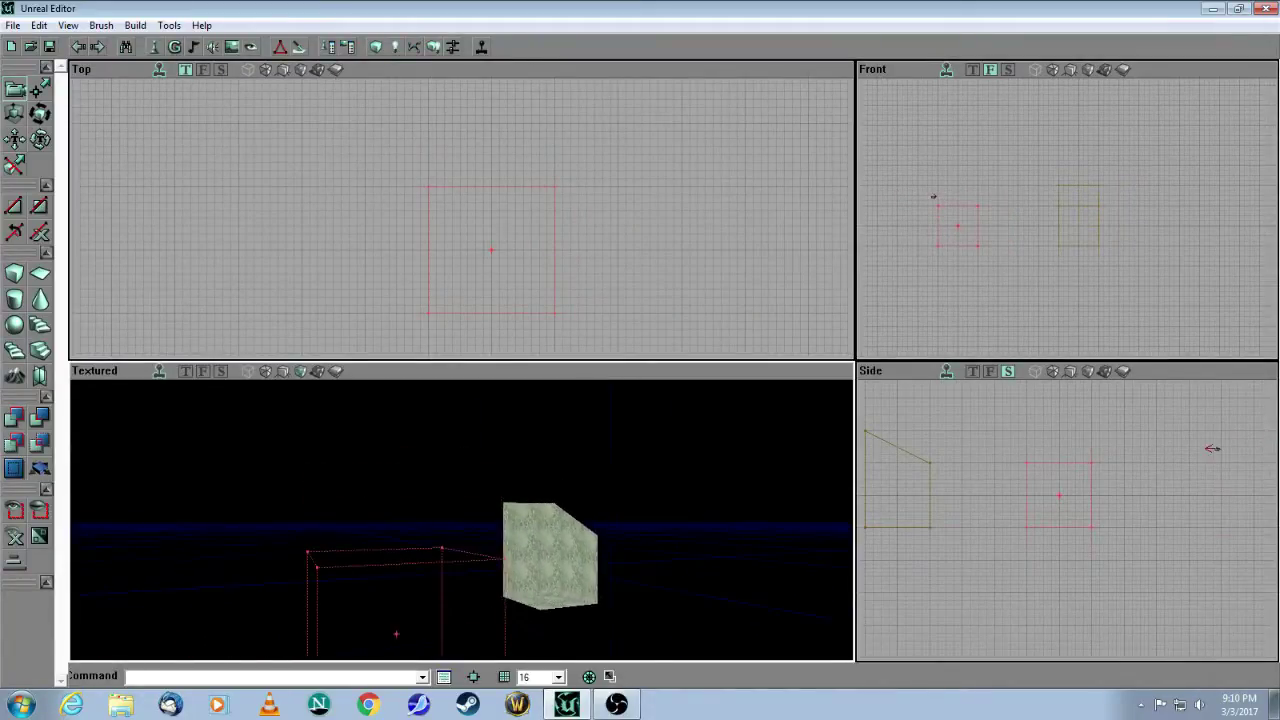
{"action": "left_click_drag", "start_coordinate": [490, 608], "coordinate": [445, 566]}
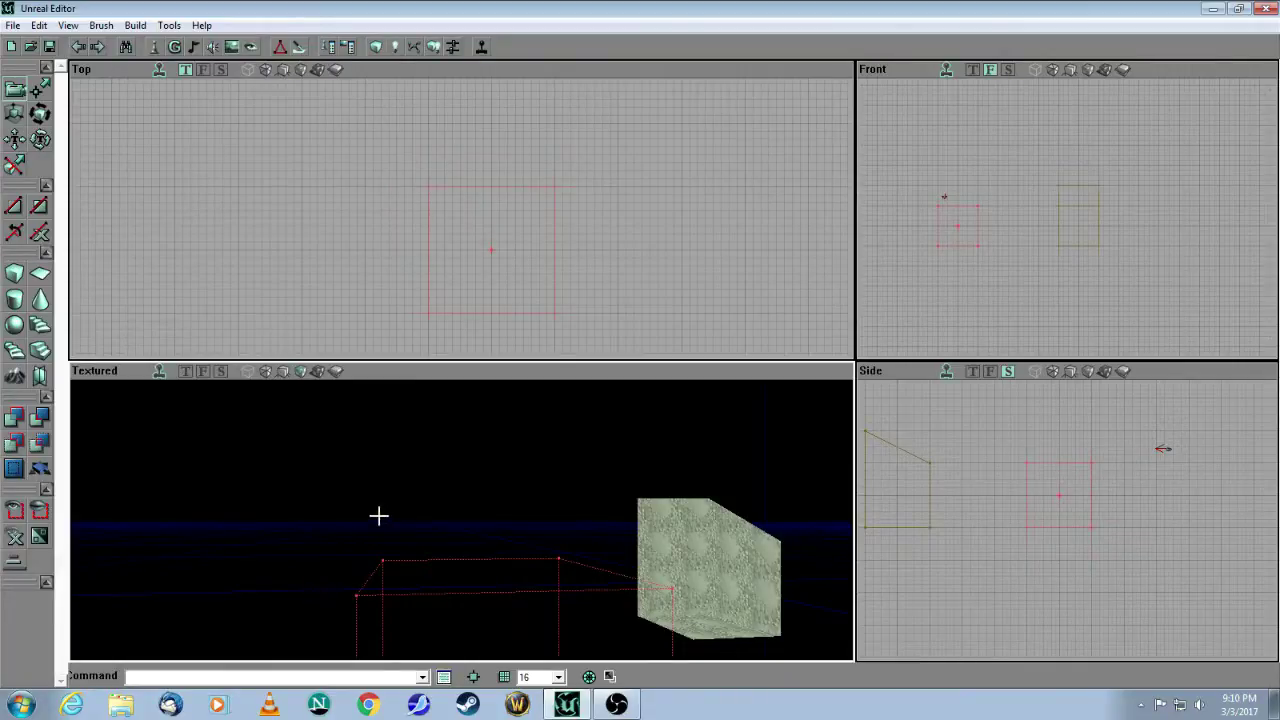
Step: In Vertex Editing mode, box-select the two overlapping vertices at one top corner of the cube in the Front view
{"action": "left_click", "coordinate": [44, 90]}
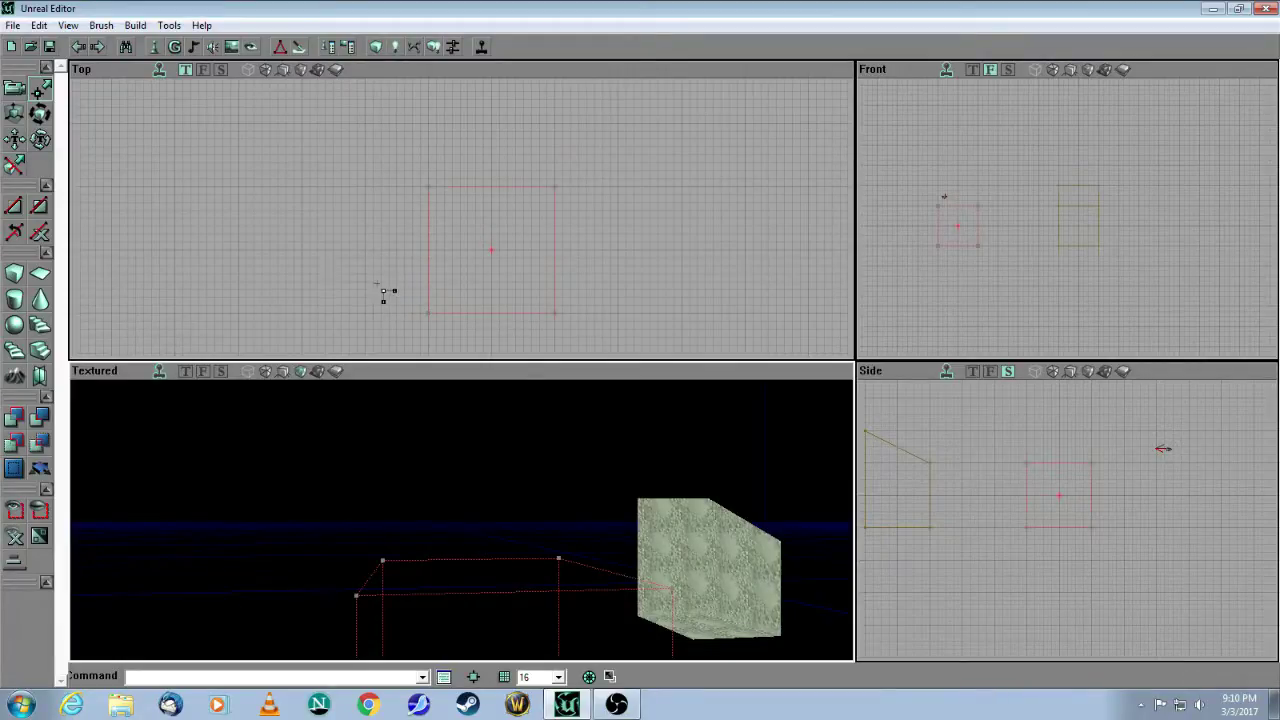
{"action": "mouse_move", "coordinate": [292, 497]}
{"action": "left_mouse_down"}
{"action": "mouse_move", "coordinate": [272, 530]}
{"action": "mouse_move", "coordinate": [255, 525]}
{"action": "mouse_move", "coordinate": [265, 510]}
{"action": "mouse_move", "coordinate": [278, 540]}
{"action": "mouse_move", "coordinate": [264, 506]}
{"action": "mouse_move", "coordinate": [280, 498]}
{"action": "mouse_move", "coordinate": [262, 470]}
{"action": "mouse_move", "coordinate": [343, 508]}
{"action": "left_mouse_up"}
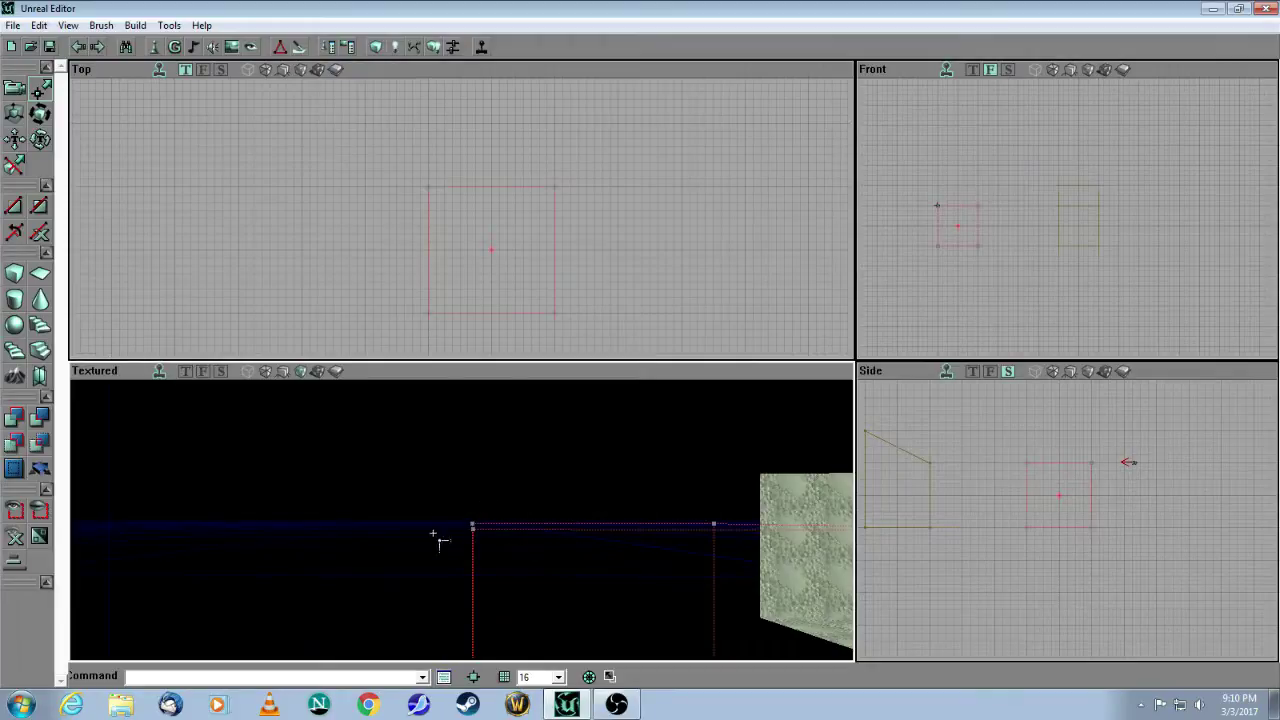
{"action": "left_click_drag", "start_coordinate": [1046, 514], "coordinate": [1060, 542]}
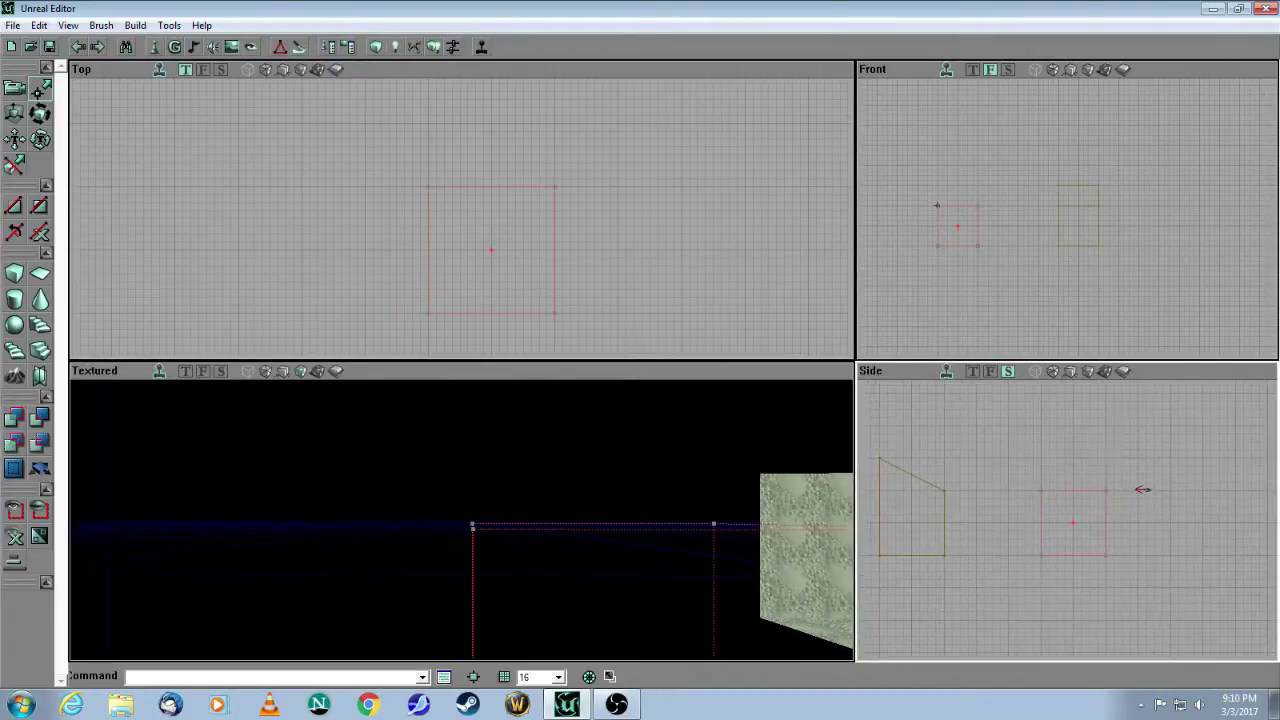
{"action": "left_click_drag", "start_coordinate": [990, 275], "coordinate": [1146, 286]}
{"action": "scroll", "coordinate": [1018, 237], "scroll_direction": "up", "scroll_amount": 6}
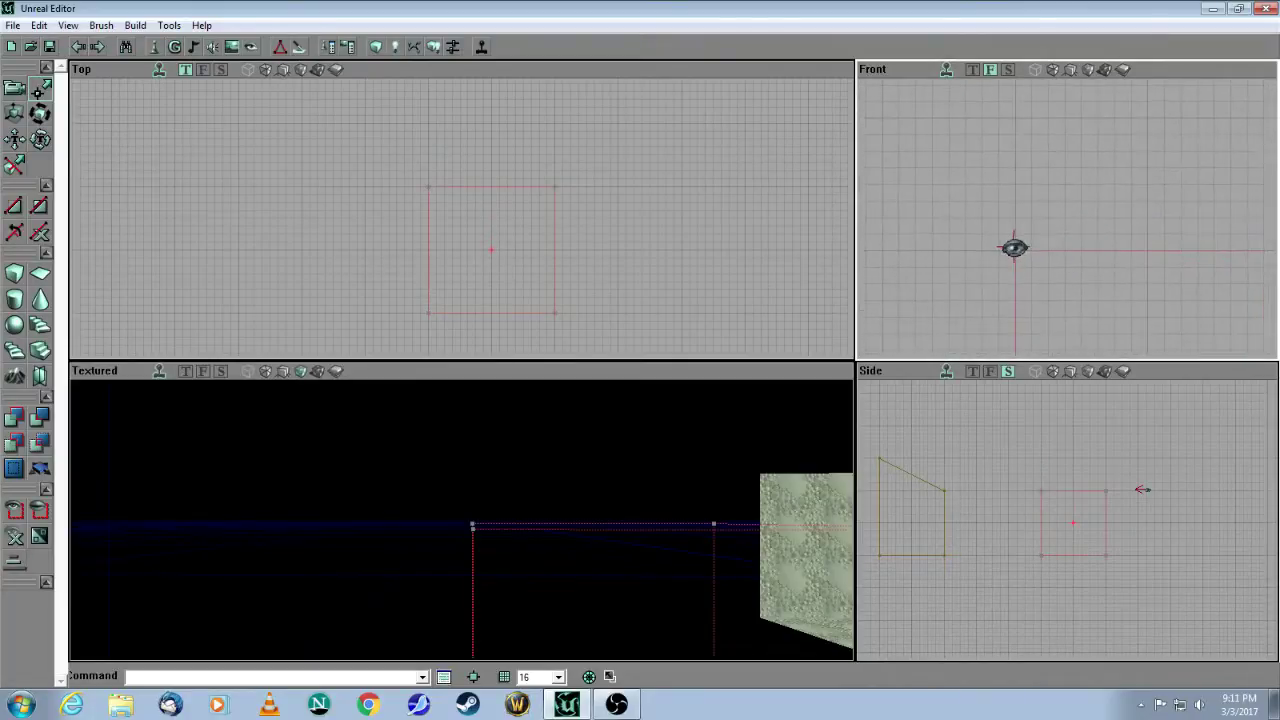
{"action": "scroll", "coordinate": [1028, 254], "scroll_direction": "up", "scroll_amount": 2}
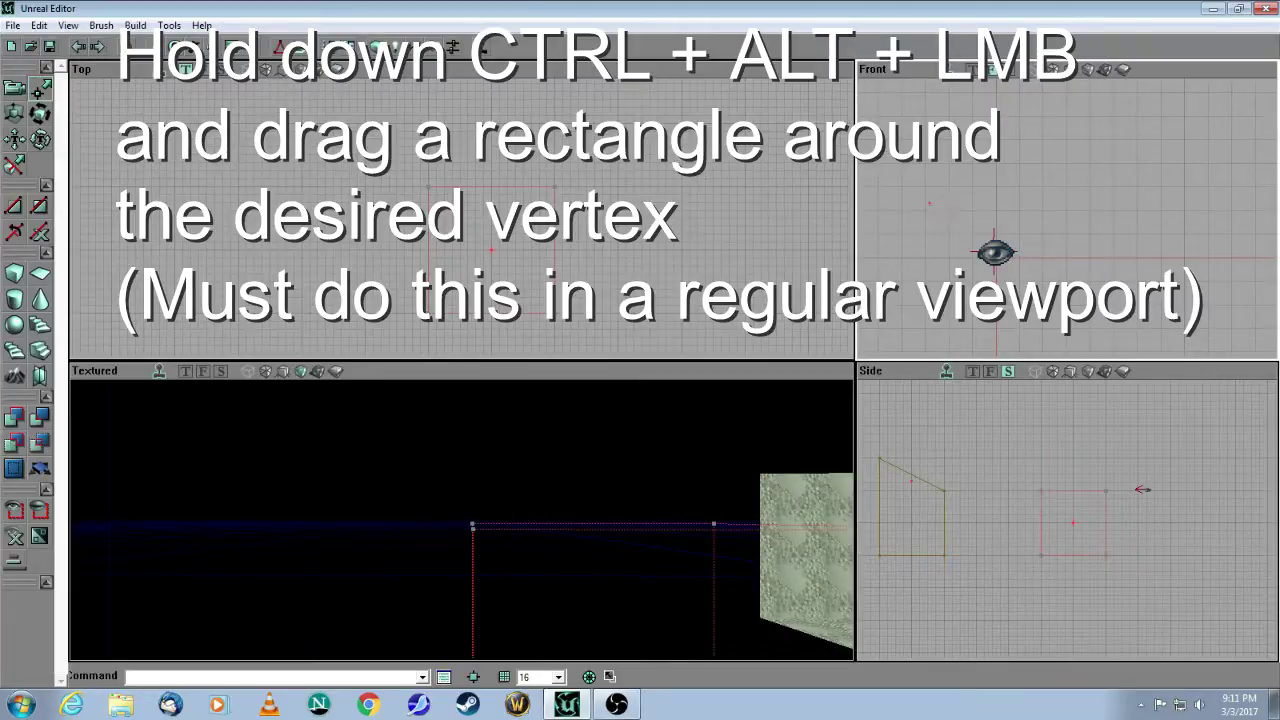
{"action": "left_click_drag", "start_coordinate": [938, 208], "coordinate": [1078, 307], "text": "ctrl+alt"}
{"action": "mouse_move", "coordinate": [592, 499]}
{"action": "left_mouse_down"}
{"action": "mouse_move", "coordinate": [568, 490]}
{"action": "mouse_move", "coordinate": [560, 460]}
{"action": "mouse_move", "coordinate": [578, 478]}
{"action": "left_mouse_up"}
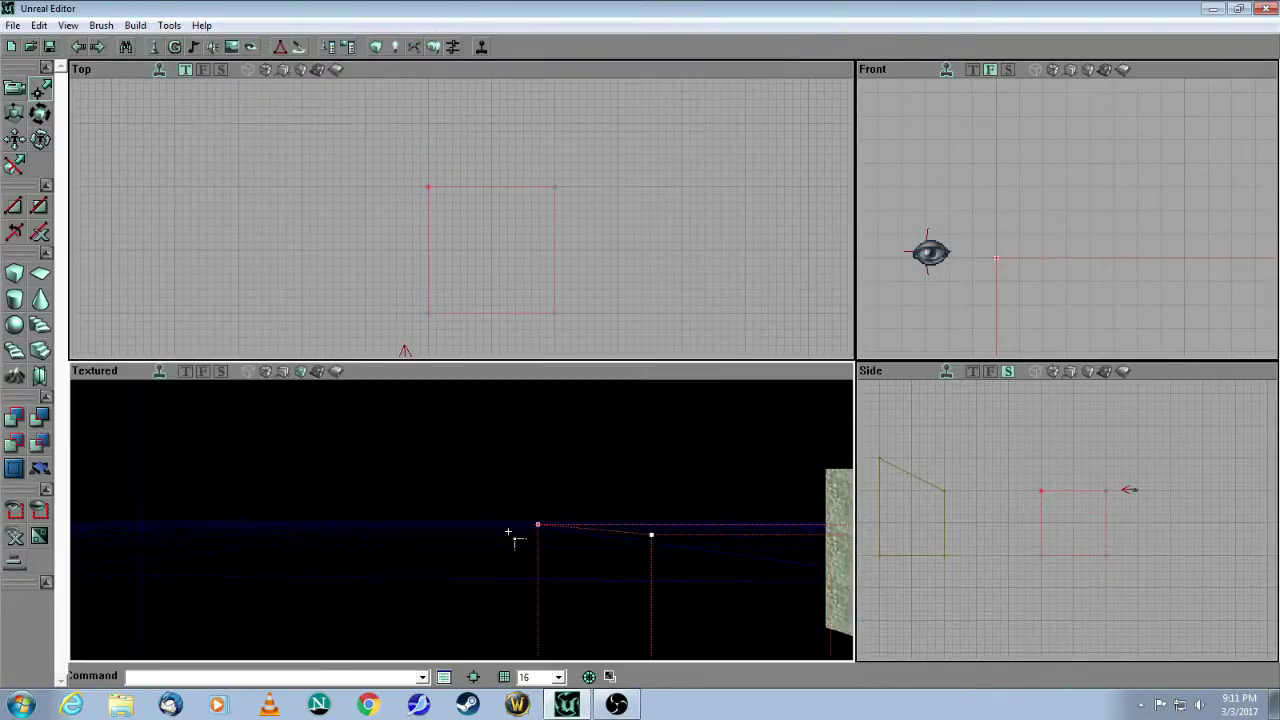
{"action": "mouse_move", "coordinate": [675, 505]}
{"action": "left_mouse_down"}
{"action": "mouse_move", "coordinate": [712, 540]}
{"action": "mouse_move", "coordinate": [694, 490]}
{"action": "mouse_move", "coordinate": [694, 522]}
{"action": "mouse_move", "coordinate": [694, 506]}
{"action": "left_mouse_up"}
Step: Move the two selected vertices up by half the cube's height in the Front view
{"action": "left_click", "coordinate": [1101, 314]}
{"action": "mouse_move", "coordinate": [1101, 314]}
{"action": "left_mouse_down"}
{"action": "mouse_move", "coordinate": [1126, 343]}
{"action": "mouse_move", "coordinate": [1126, 313]}
{"action": "left_mouse_up"}
{"action": "left_click_drag", "start_coordinate": [1092, 210], "coordinate": [1092, 260]}
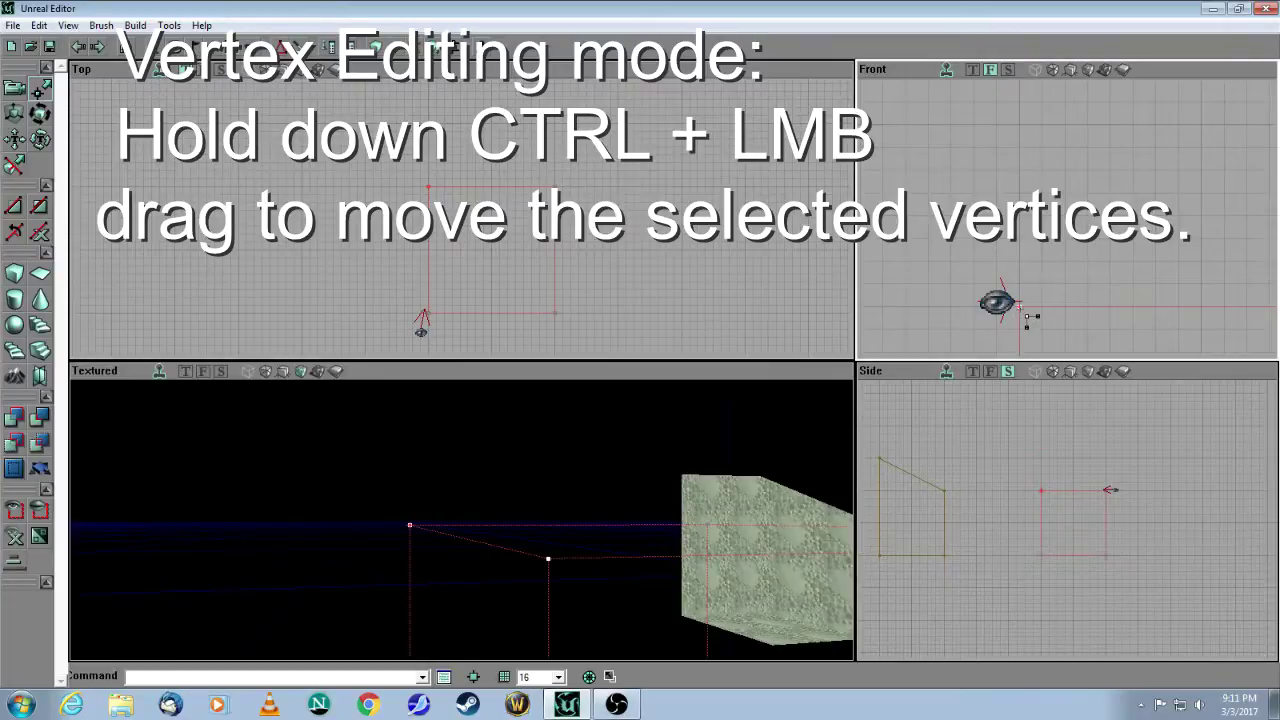
{"action": "left_click_drag", "start_coordinate": [1019, 306], "coordinate": [1019, 148], "text": "ctrl"}
{"action": "left_click_drag", "start_coordinate": [1010, 275], "coordinate": [1010, 251], "text": "ctrl"}
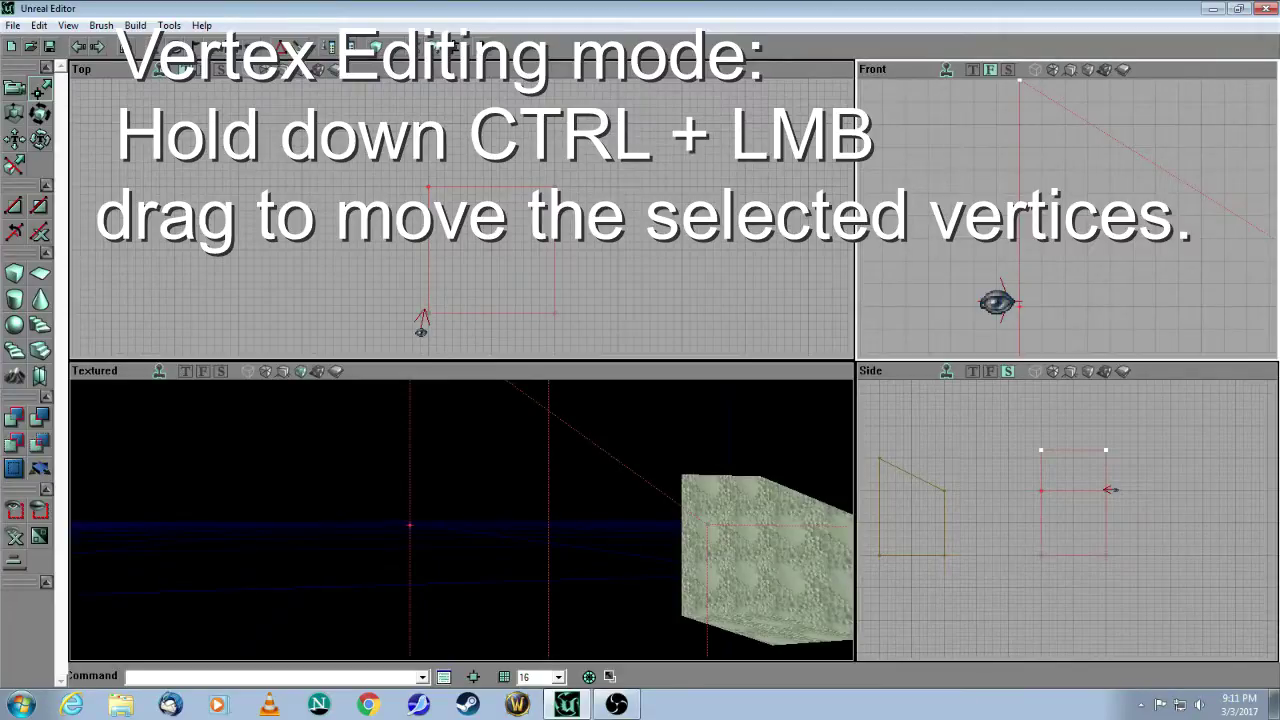
{"action": "left_click_drag", "start_coordinate": [1010, 251], "coordinate": [1010, 296], "text": "ctrl"}
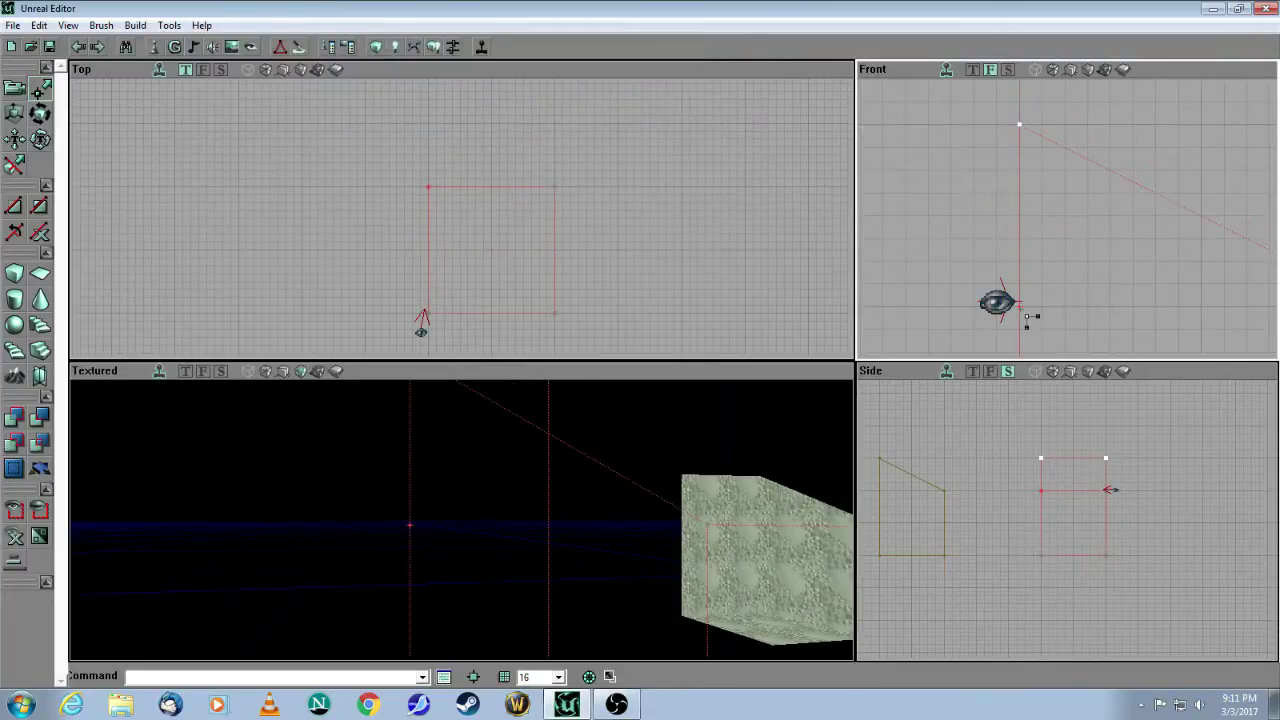
Step: Subtract the second sloped brush from the world and compare it with the first room in the Textured view
{"action": "left_click_drag", "start_coordinate": [684, 436], "coordinate": [684, 578]}
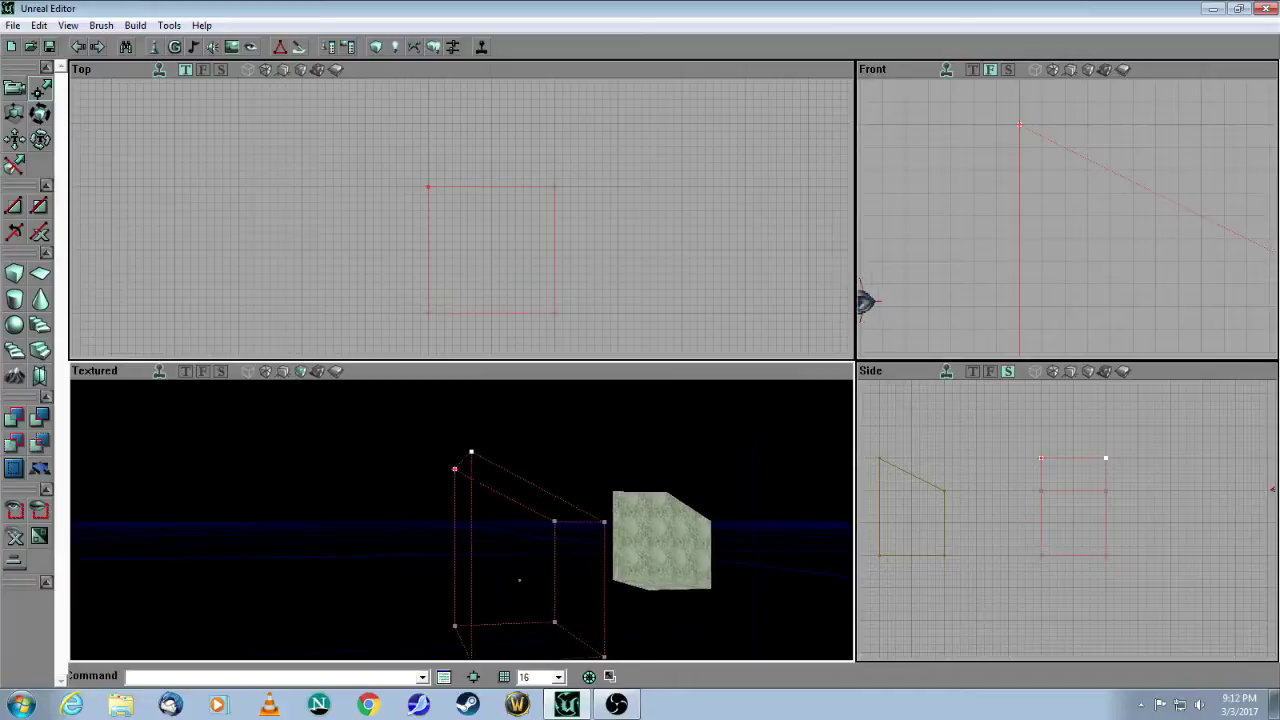
{"action": "left_click_drag", "start_coordinate": [682, 466], "coordinate": [685, 466]}
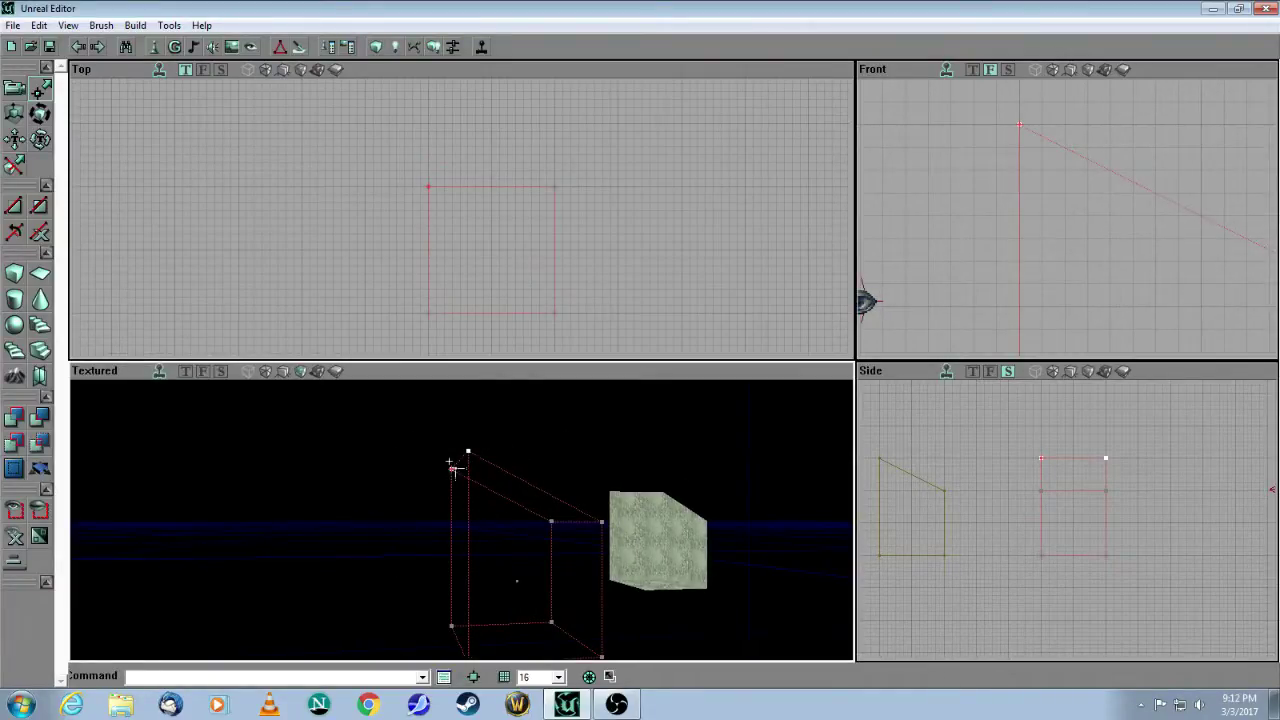
{"action": "left_click", "coordinate": [41, 422]}
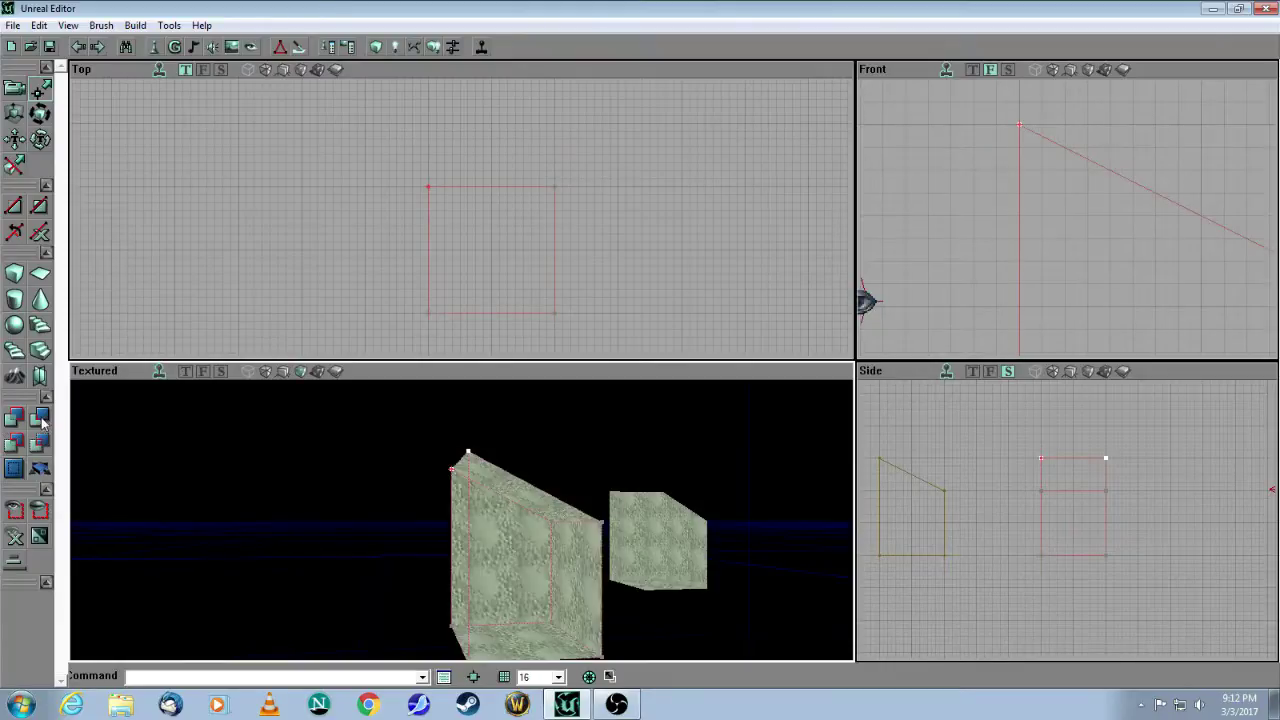
{"action": "mouse_move", "coordinate": [290, 573]}
{"action": "left_mouse_down"}
{"action": "mouse_move", "coordinate": [290, 605]}
{"action": "mouse_move", "coordinate": [325, 540]}
{"action": "mouse_move", "coordinate": [330, 490]}
{"action": "mouse_move", "coordinate": [290, 525]}
{"action": "mouse_move", "coordinate": [280, 565]}
{"action": "left_mouse_up"}
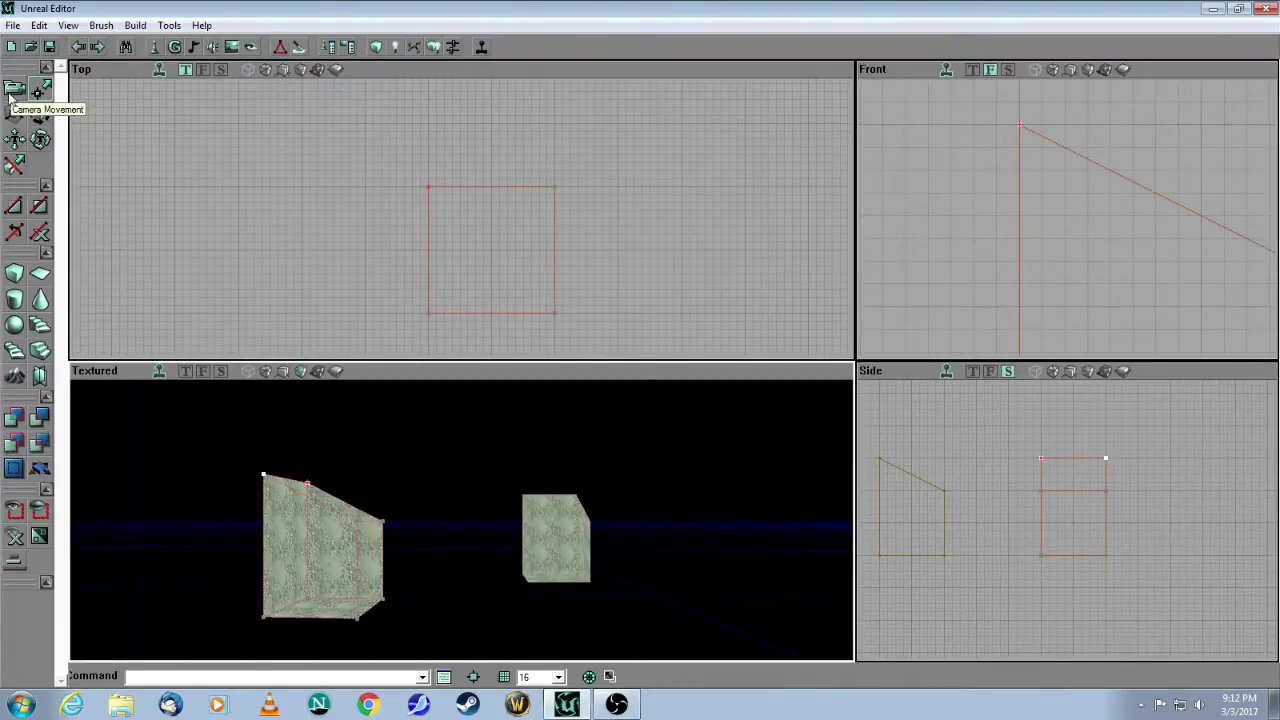
Step: Switch to Camera Movement mode and back to Vertex Editing mode
{"action": "left_click", "coordinate": [10, 89]}
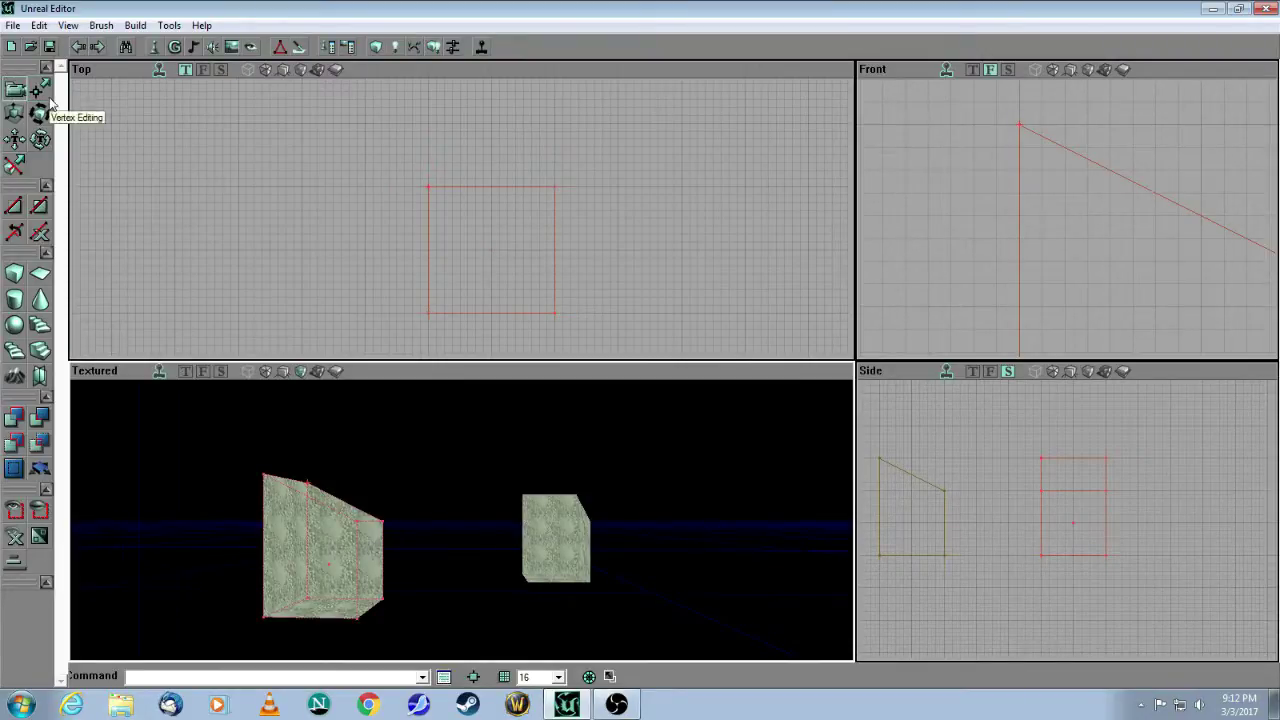
{"action": "left_click", "coordinate": [40, 90]}
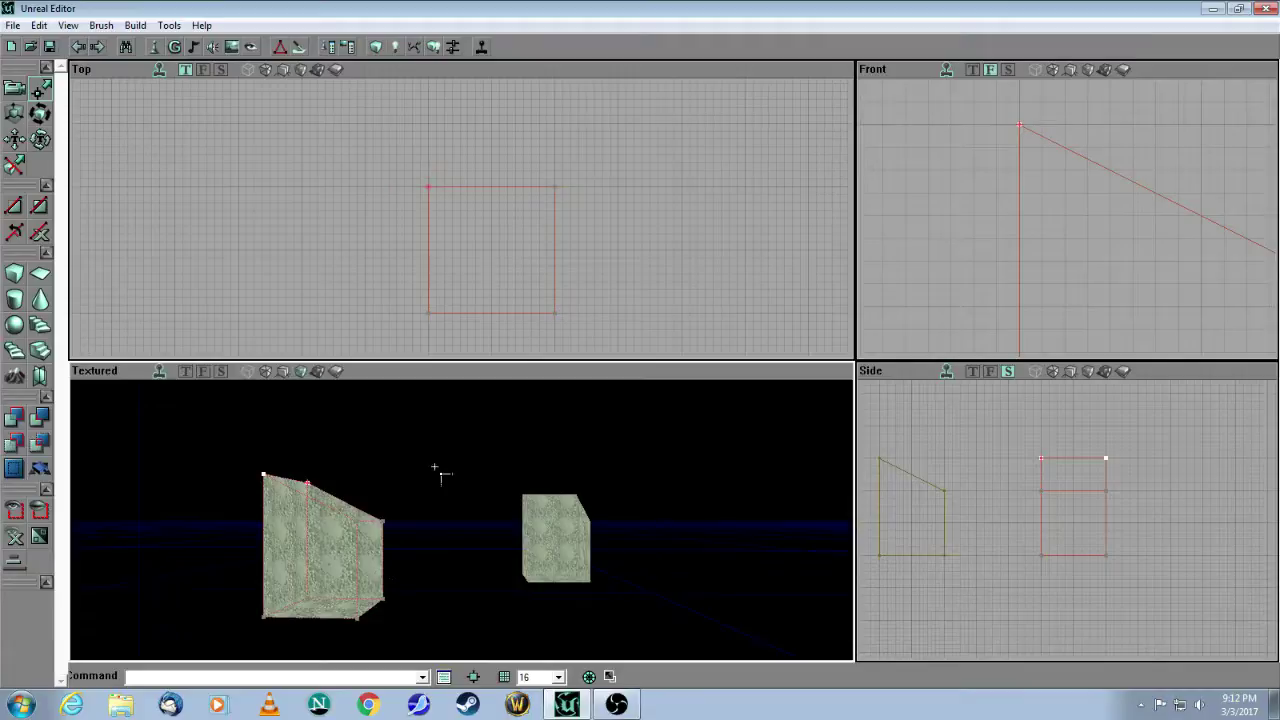
{"action": "left_click_drag", "start_coordinate": [424, 487], "coordinate": [343, 450]}
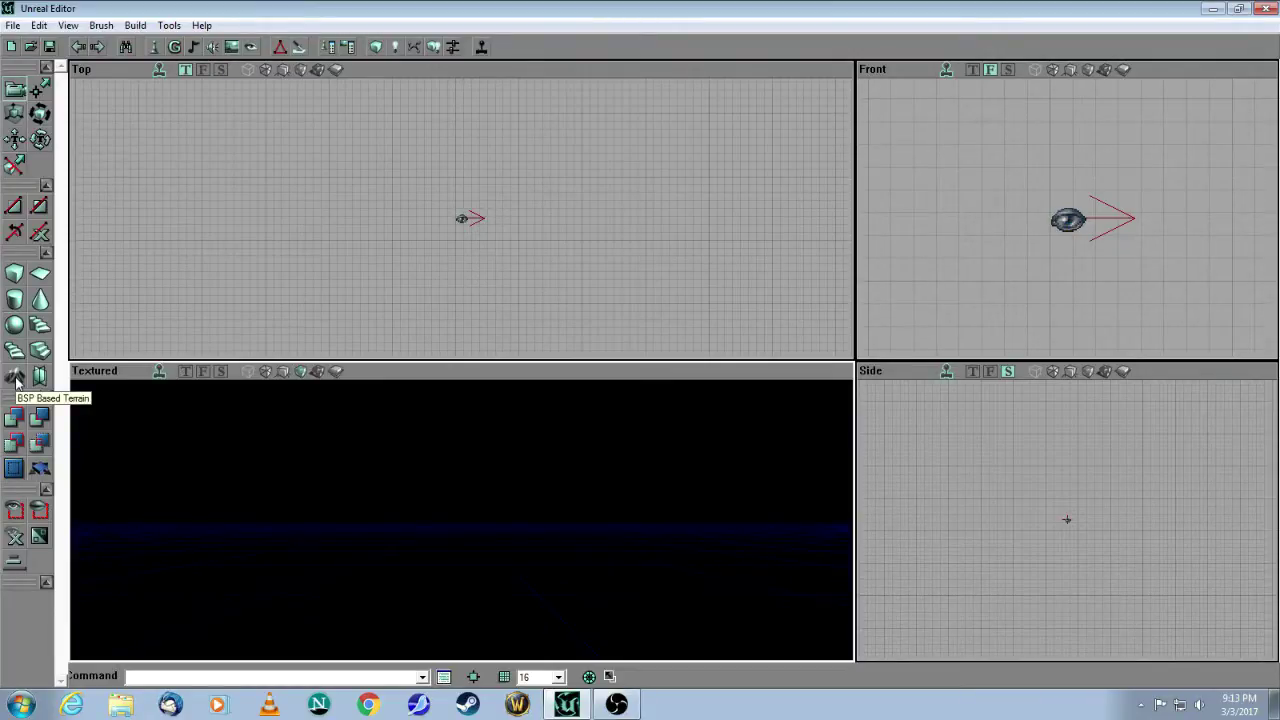
Step: Open the BSP Based Terrain builder and set Height to 1024, Width to 2048 and Breadth to 2048
{"action": "left_click", "coordinate": [16, 378]}
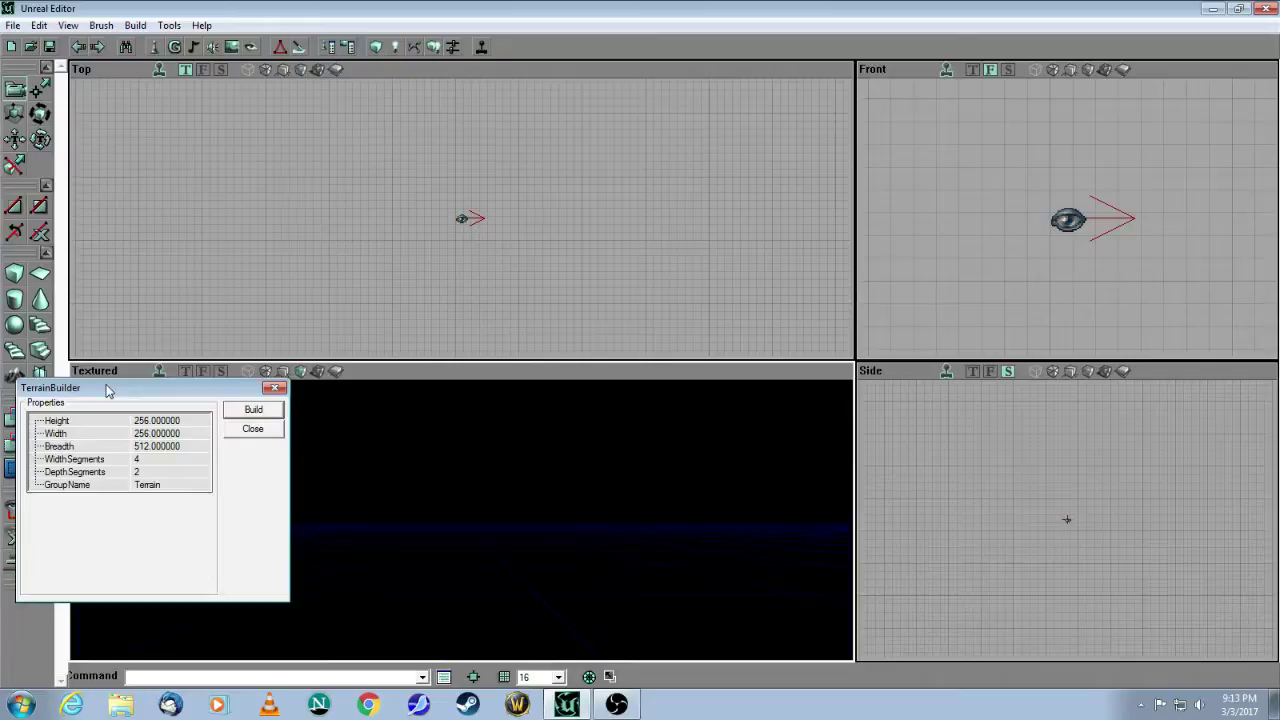
{"action": "left_click_drag", "start_coordinate": [105, 385], "coordinate": [660, 339]}
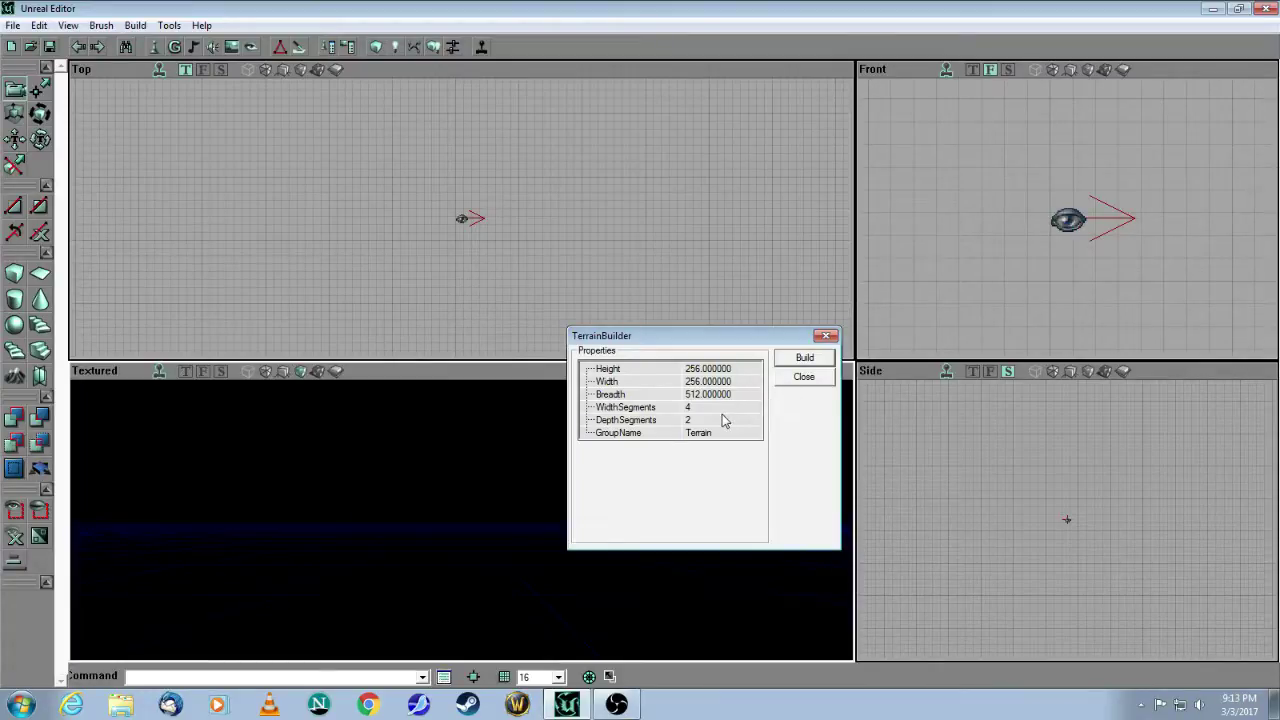
{"action": "left_click", "coordinate": [740, 368]}
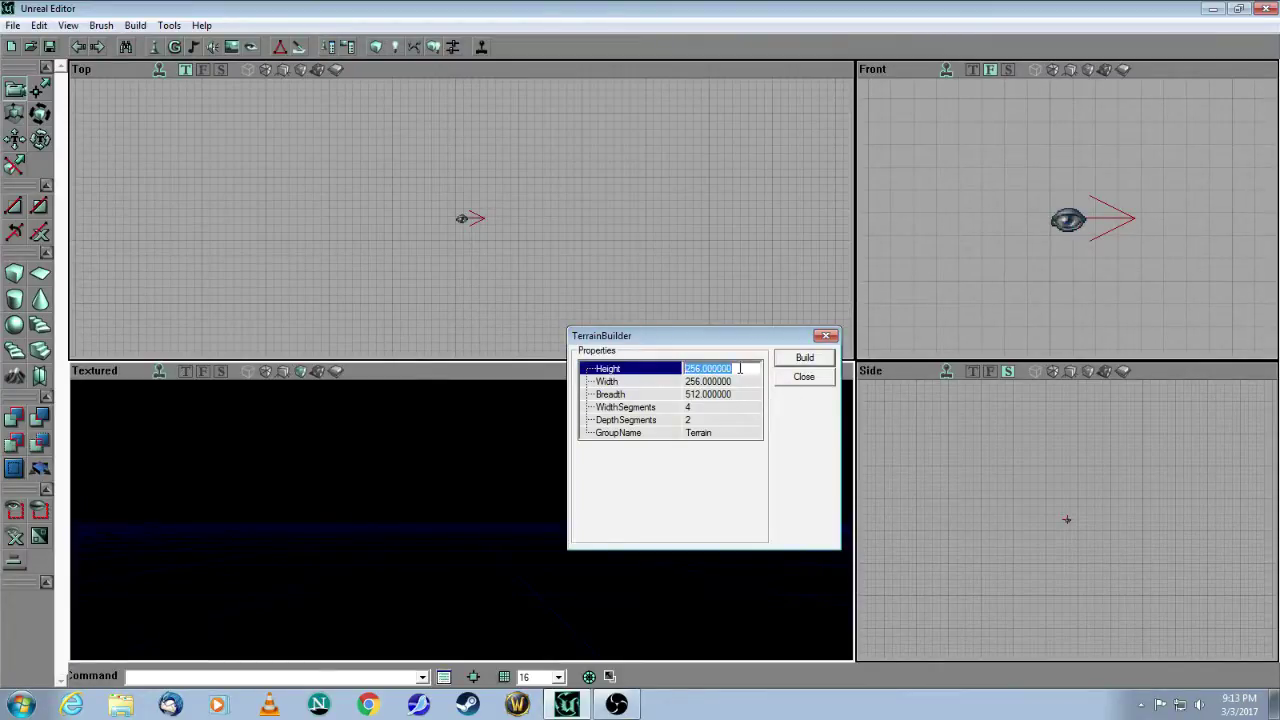
{"action": "type", "text": "1024"}
{"action": "left_click", "coordinate": [729, 382]}
{"action": "type", "text": "2"}
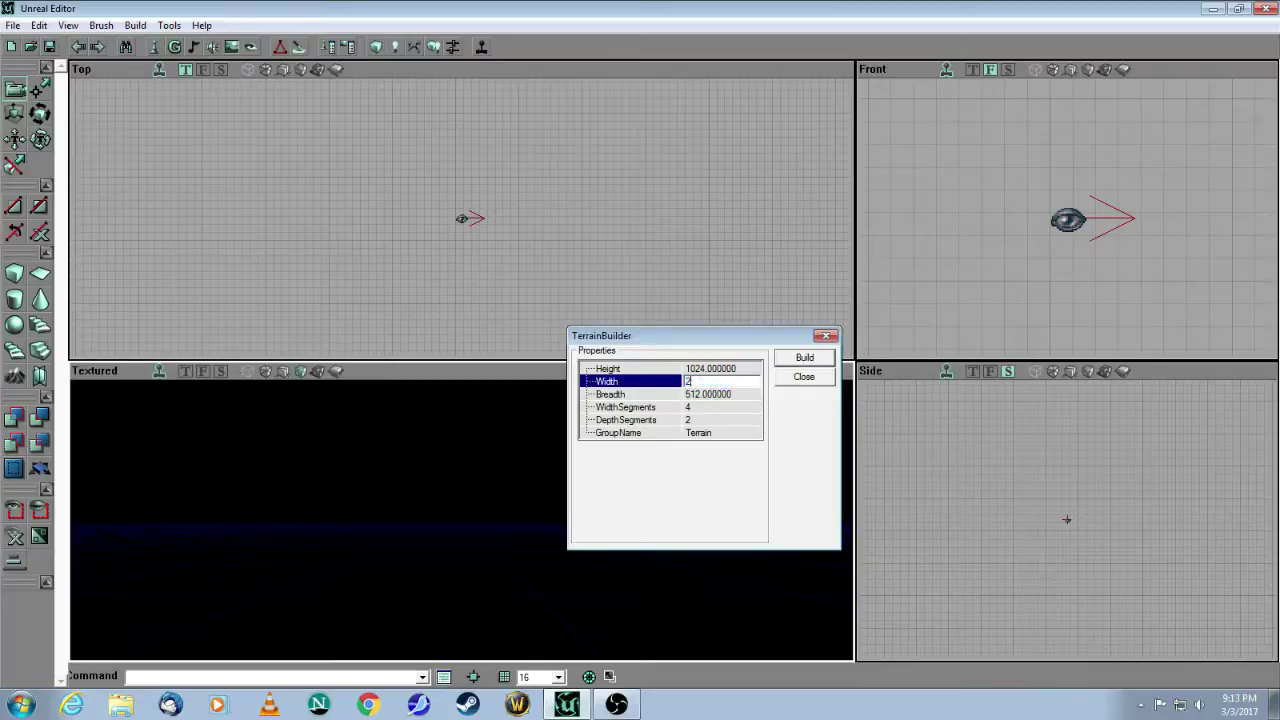
{"action": "type", "text": "048"}
{"action": "left_click", "coordinate": [727, 395]}
{"action": "type", "text": "20"}
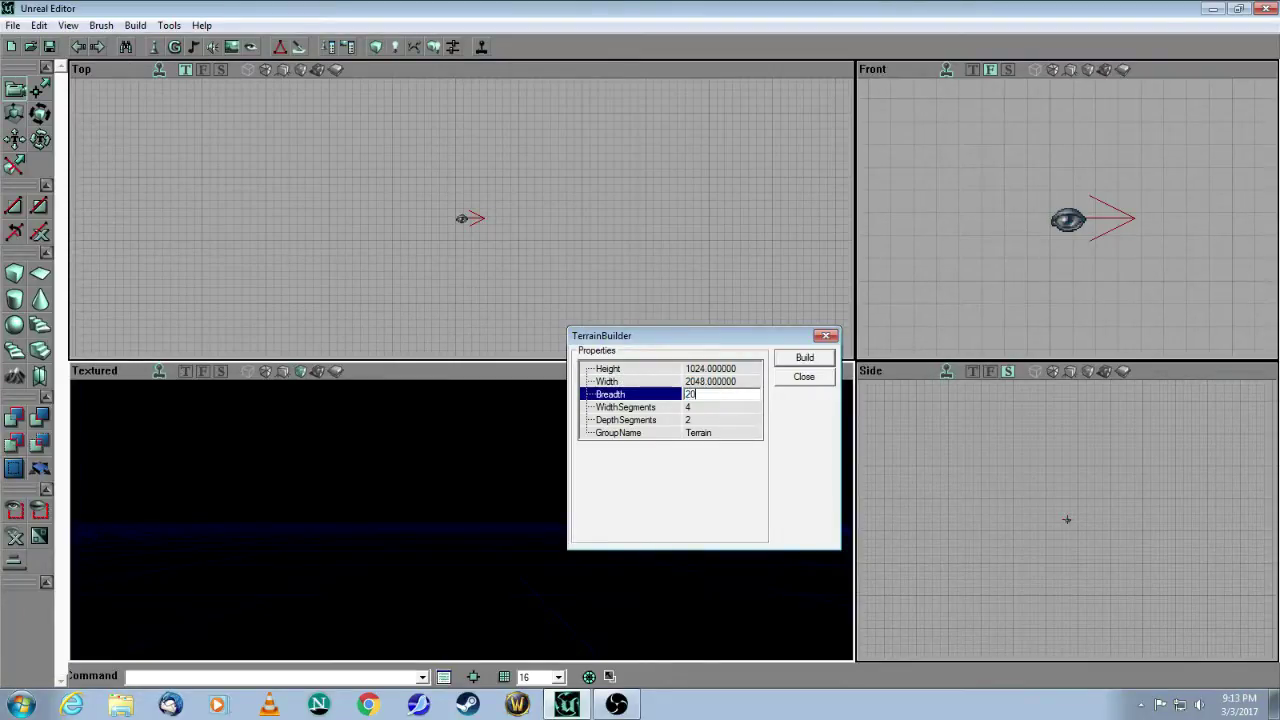
{"action": "type", "text": "48"}
Step: Set DepthSegments to 4, build the terrain brush and close the builder
{"action": "left_click", "coordinate": [714, 408]}
{"action": "left_click", "coordinate": [719, 421]}
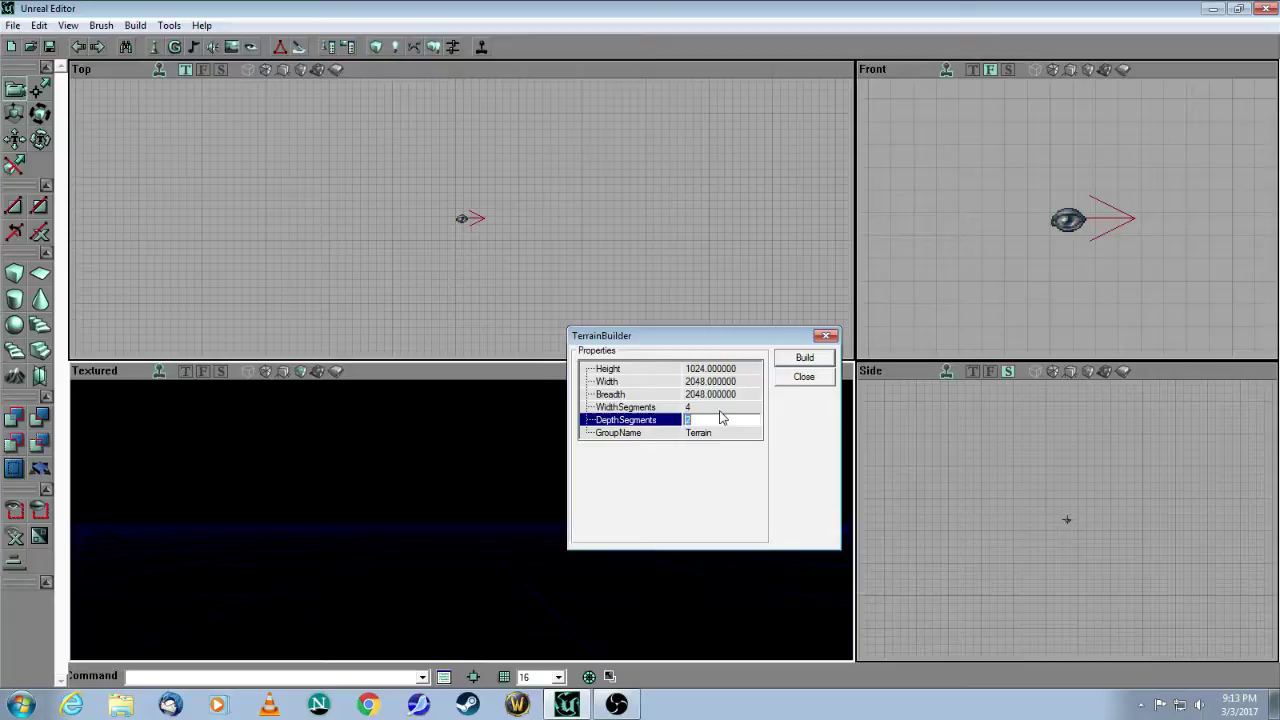
{"action": "left_click", "coordinate": [723, 407]}
{"action": "left_click", "coordinate": [720, 421]}
{"action": "type", "text": "4"}
{"action": "left_click", "coordinate": [805, 360]}
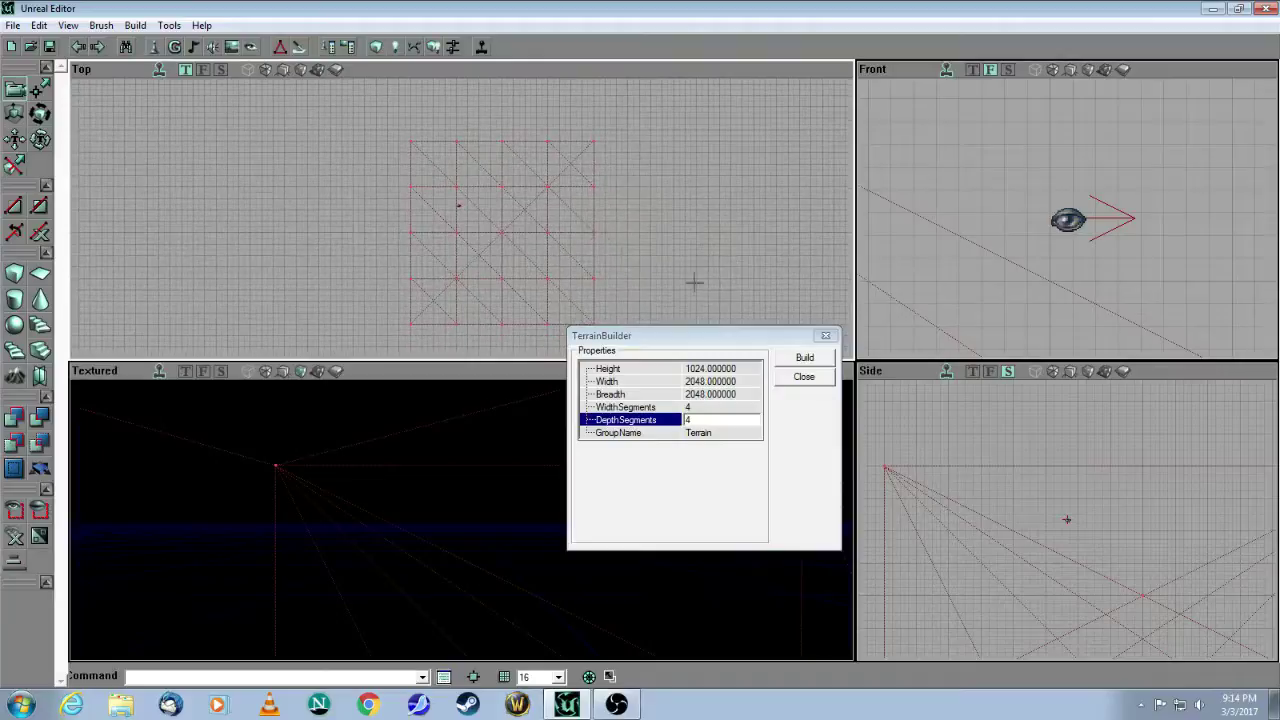
{"action": "left_click", "coordinate": [825, 336]}
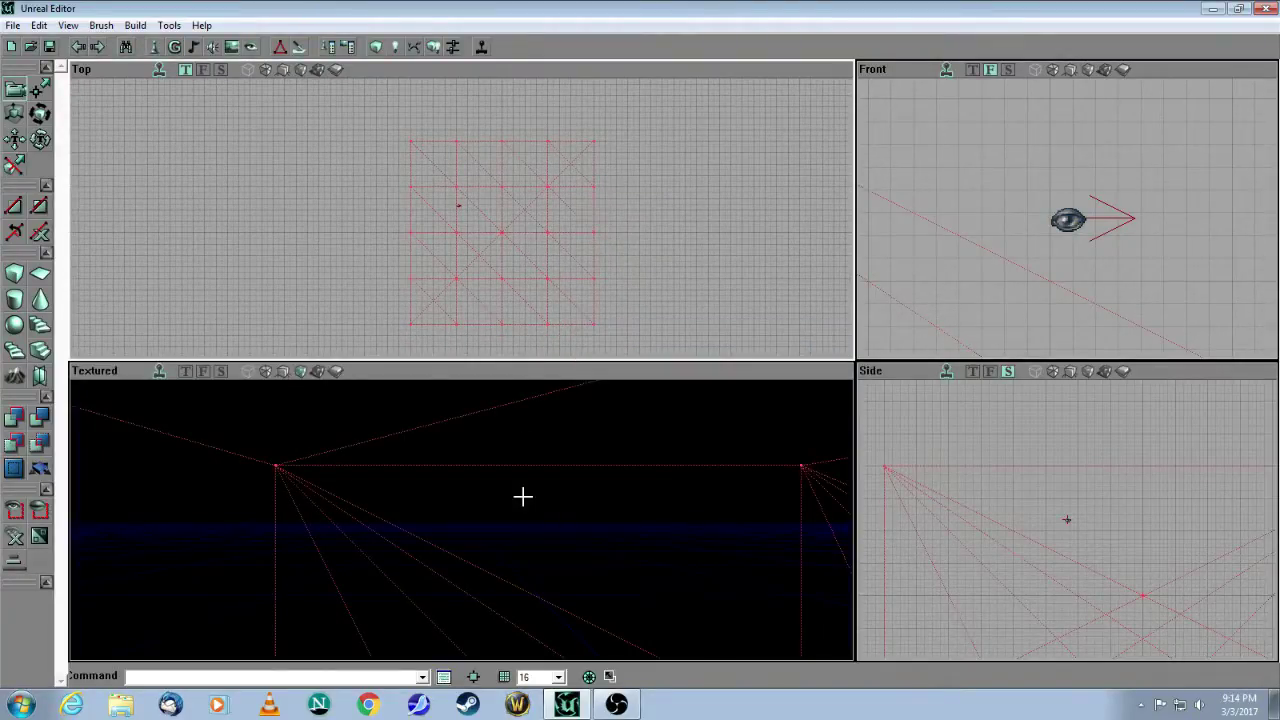
Step: Examine the terrain brush and the segmented vertex grid of its floor from several angles in the Textured view
{"action": "left_click_drag", "start_coordinate": [523, 497], "coordinate": [397, 527]}
{"action": "mouse_move", "coordinate": [461, 540]}
{"action": "left_mouse_down"}
{"action": "mouse_move", "coordinate": [437, 435]}
{"action": "mouse_move", "coordinate": [495, 430]}
{"action": "mouse_move", "coordinate": [510, 535]}
{"action": "mouse_move", "coordinate": [539, 517]}
{"action": "left_mouse_up"}
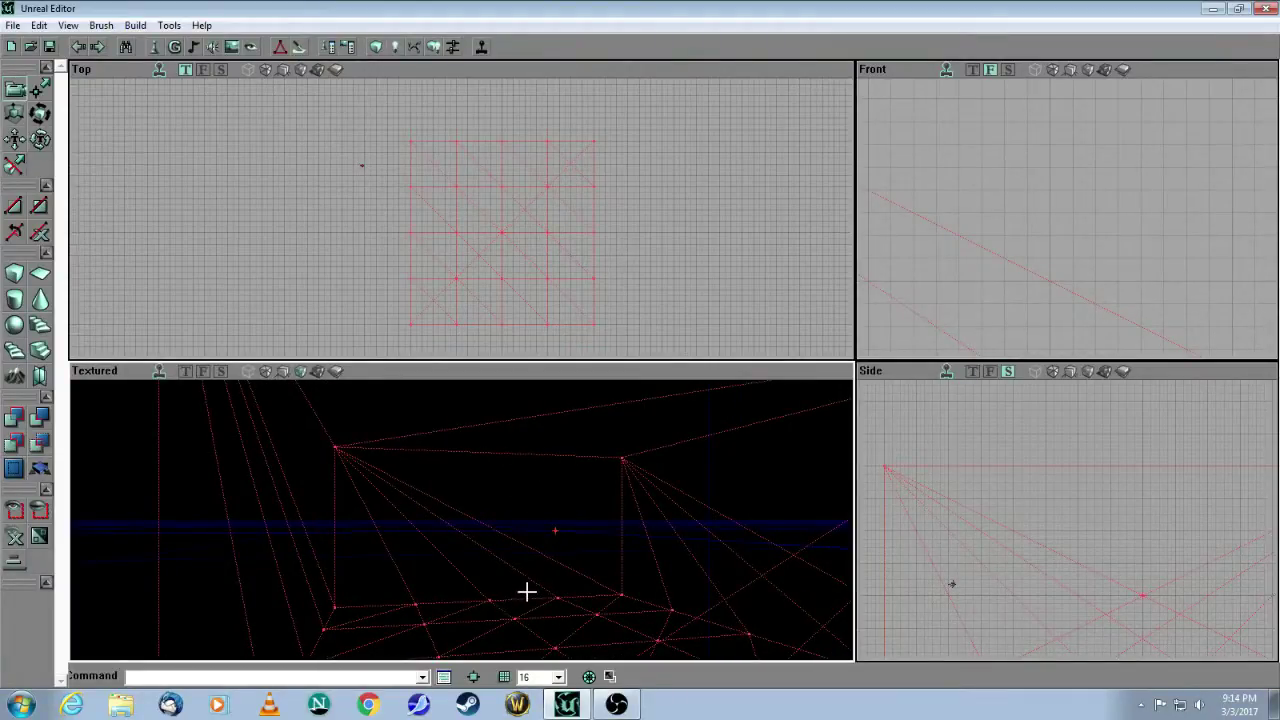
{"action": "mouse_move", "coordinate": [553, 525]}
{"action": "left_mouse_down"}
{"action": "mouse_move", "coordinate": [578, 531]}
{"action": "mouse_move", "coordinate": [558, 522]}
{"action": "left_mouse_up"}
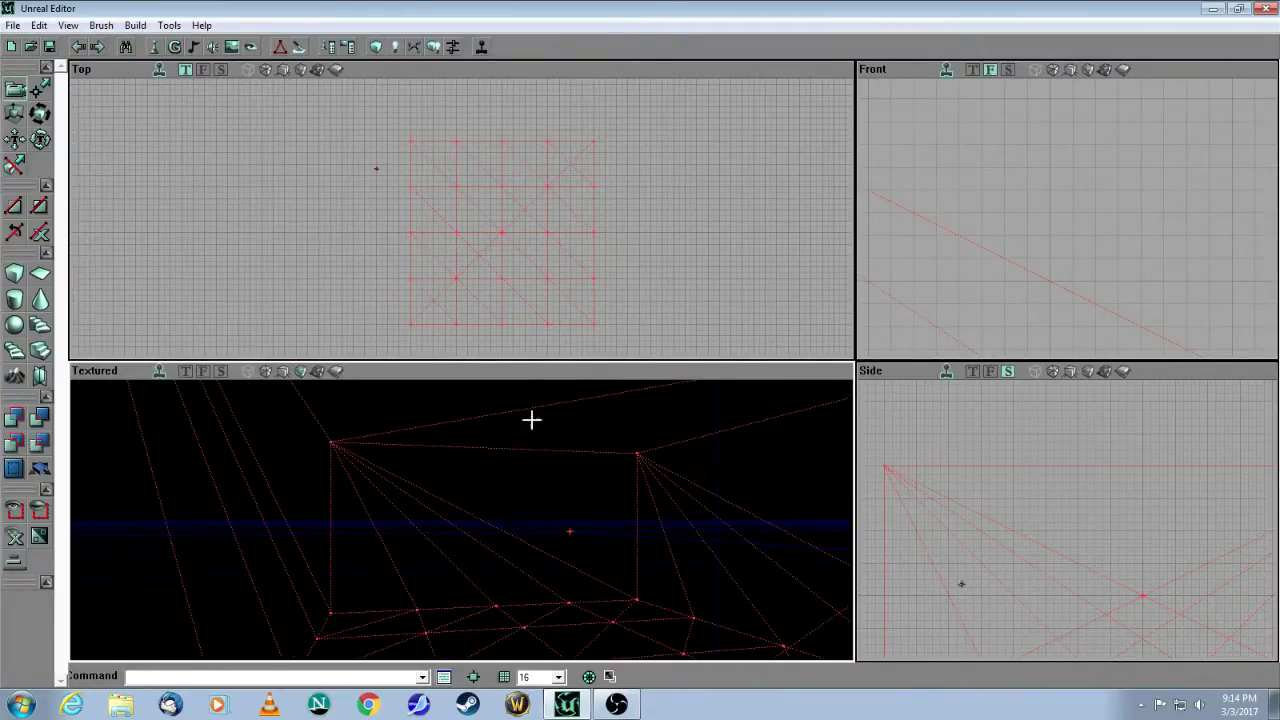
{"action": "mouse_move", "coordinate": [570, 531]}
{"action": "left_mouse_down"}
{"action": "mouse_move", "coordinate": [443, 529]}
{"action": "mouse_move", "coordinate": [560, 543]}
{"action": "left_mouse_up"}
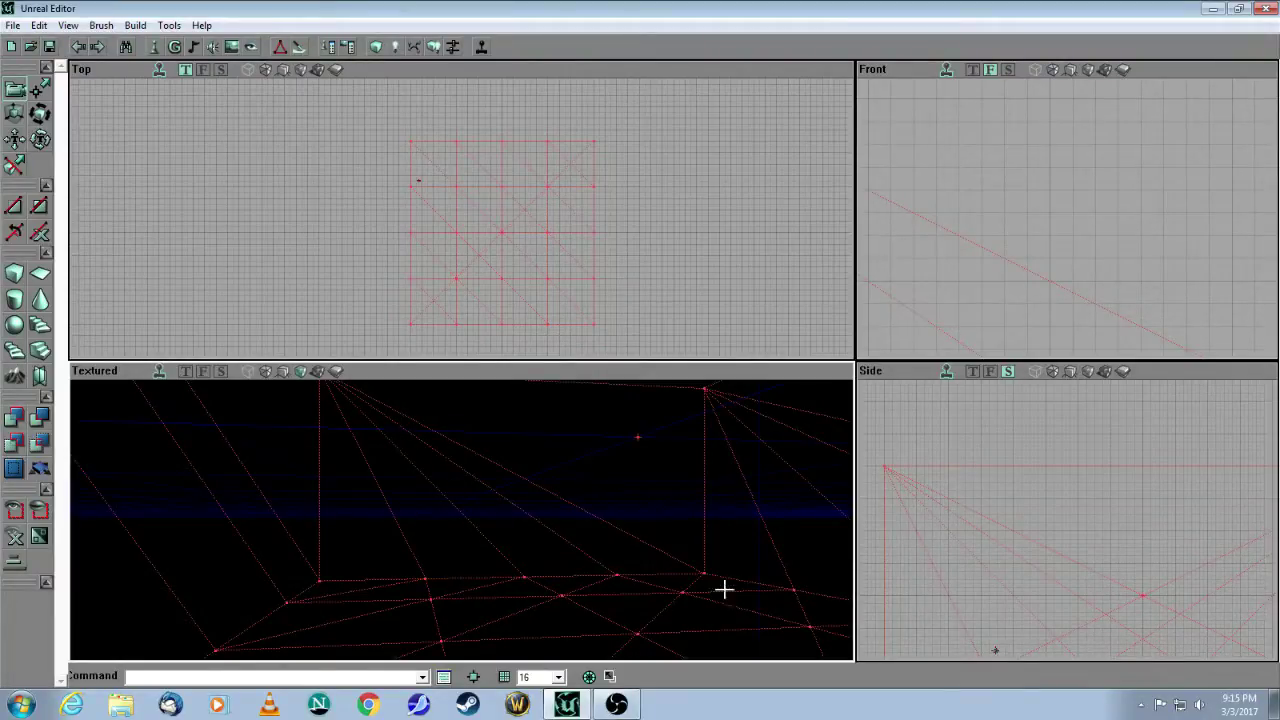
{"action": "mouse_move", "coordinate": [571, 503]}
{"action": "left_mouse_down"}
{"action": "mouse_move", "coordinate": [620, 512]}
{"action": "mouse_move", "coordinate": [612, 525]}
{"action": "mouse_move", "coordinate": [645, 505]}
{"action": "mouse_move", "coordinate": [600, 465]}
{"action": "mouse_move", "coordinate": [571, 503]}
{"action": "left_mouse_up"}
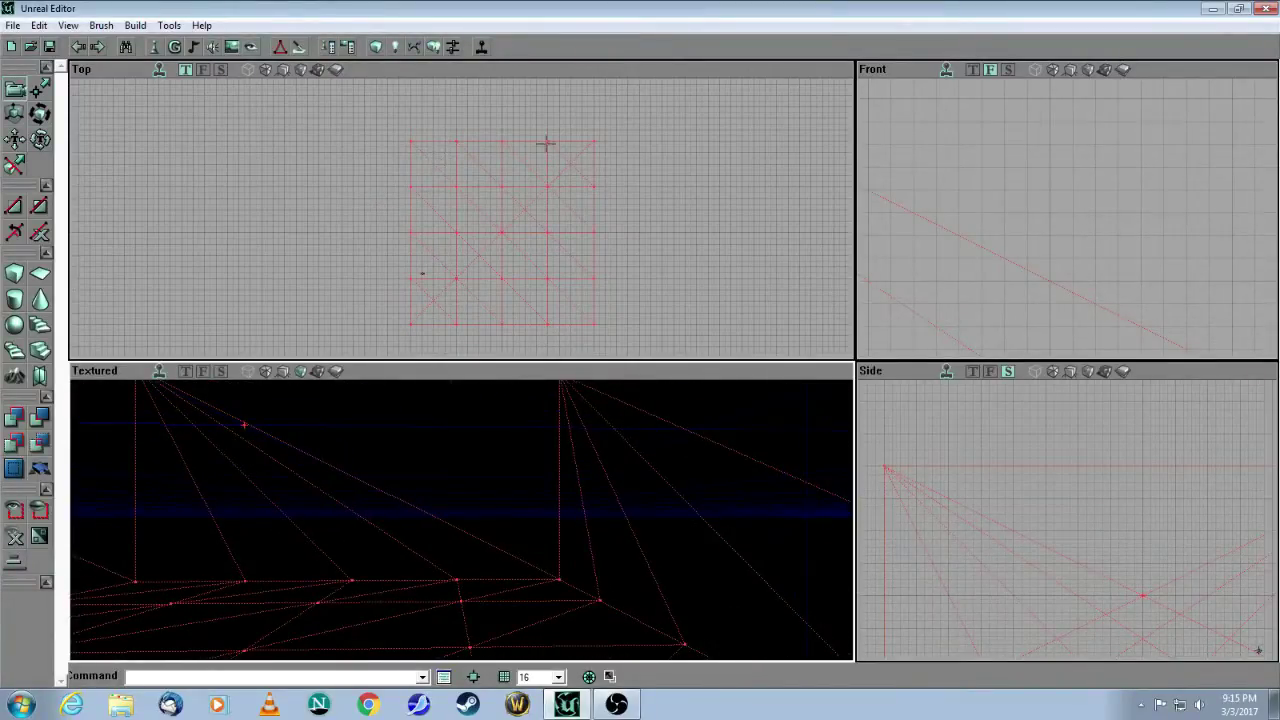
{"action": "mouse_move", "coordinate": [542, 553]}
{"action": "left_mouse_down"}
{"action": "mouse_move", "coordinate": [625, 560]}
{"action": "mouse_move", "coordinate": [645, 520]}
{"action": "mouse_move", "coordinate": [645, 545]}
{"action": "mouse_move", "coordinate": [655, 490]}
{"action": "mouse_move", "coordinate": [610, 530]}
{"action": "mouse_move", "coordinate": [650, 490]}
{"action": "mouse_move", "coordinate": [625, 515]}
{"action": "mouse_move", "coordinate": [628, 558]}
{"action": "mouse_move", "coordinate": [635, 537]}
{"action": "mouse_move", "coordinate": [637, 555]}
{"action": "mouse_move", "coordinate": [670, 525]}
{"action": "mouse_move", "coordinate": [634, 544]}
{"action": "left_mouse_up"}
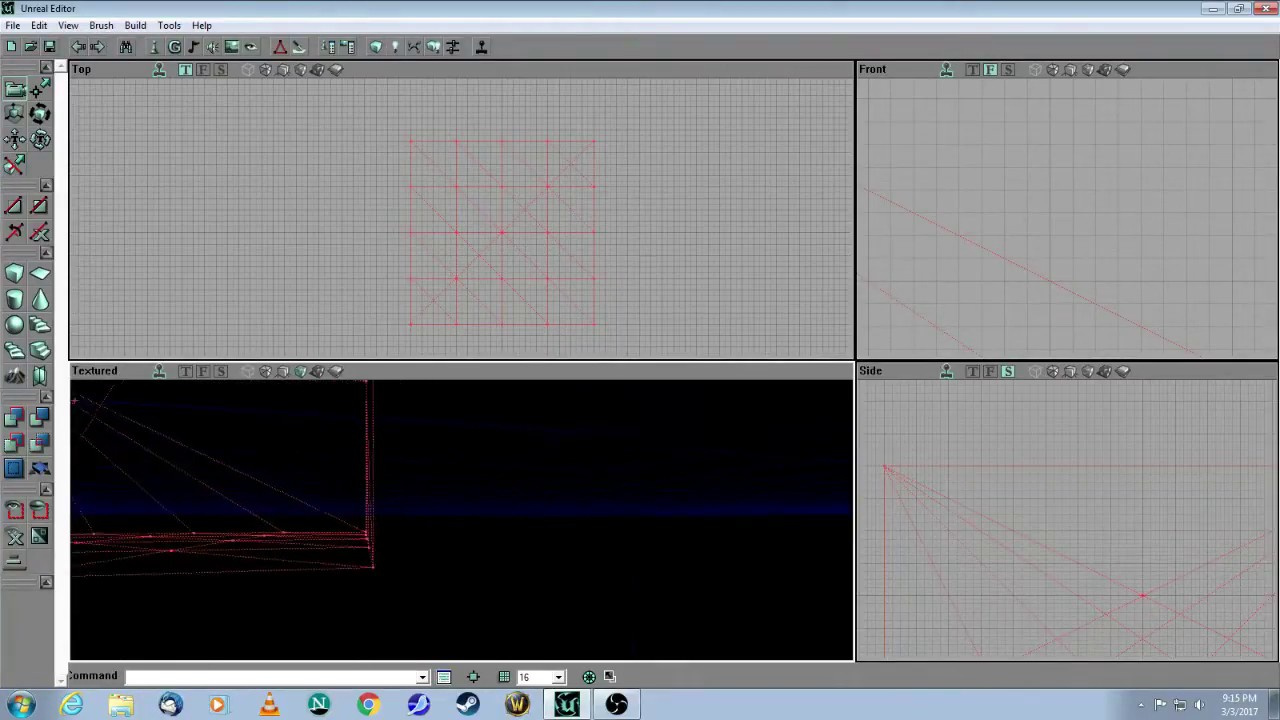
{"action": "left_click_drag", "start_coordinate": [574, 589], "coordinate": [574, 589]}
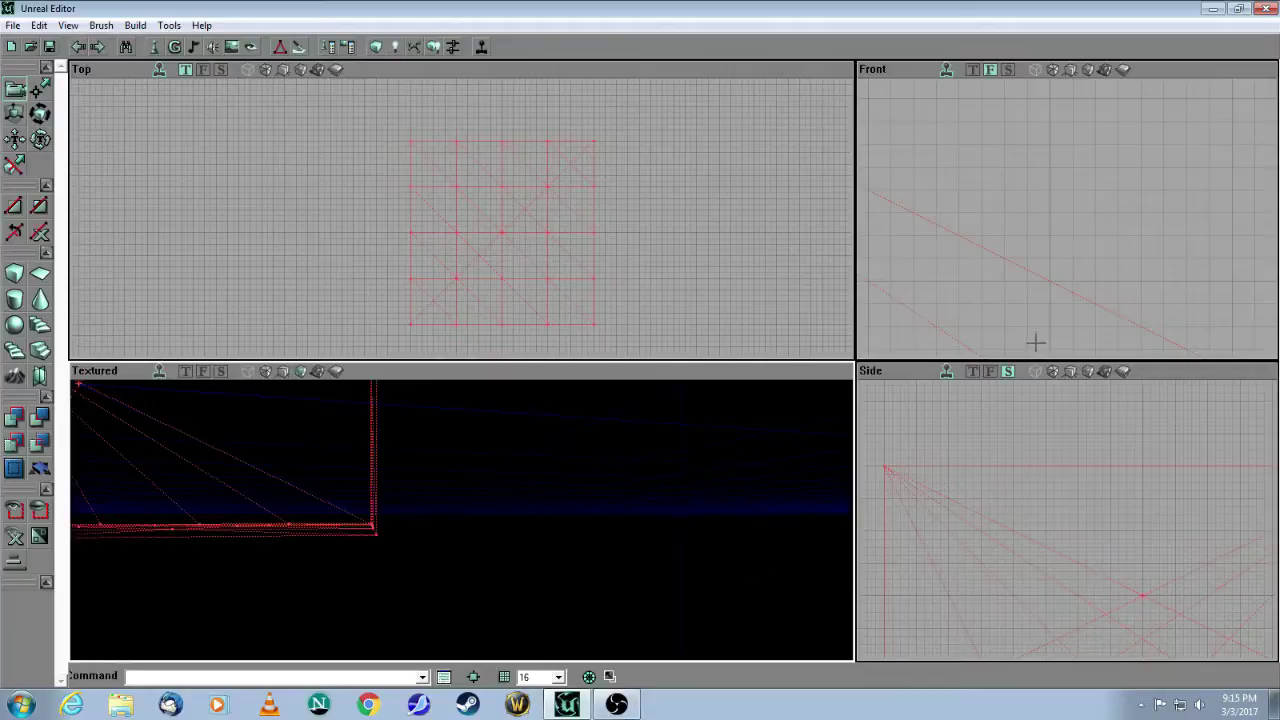
Step: Switch to Vertex Editing mode and box-select the floor vertices along the terrain's right-hand edge in the Front view
{"action": "left_click_drag", "start_coordinate": [1098, 250], "coordinate": [1098, 250]}
{"action": "scroll", "coordinate": [1208, 229], "scroll_direction": "up", "scroll_amount": 5}
{"action": "mouse_move", "coordinate": [1191, 227]}
{"action": "left_mouse_down"}
{"action": "mouse_move", "coordinate": [1053, 206]}
{"action": "mouse_move", "coordinate": [1067, 249]}
{"action": "mouse_move", "coordinate": [1073, 211]}
{"action": "mouse_move", "coordinate": [1054, 207]}
{"action": "mouse_move", "coordinate": [1075, 264]}
{"action": "left_mouse_up"}
{"action": "scroll", "coordinate": [1067, 219], "scroll_direction": "up", "scroll_amount": 4}
{"action": "scroll", "coordinate": [1067, 249], "scroll_direction": "up", "scroll_amount": 3}
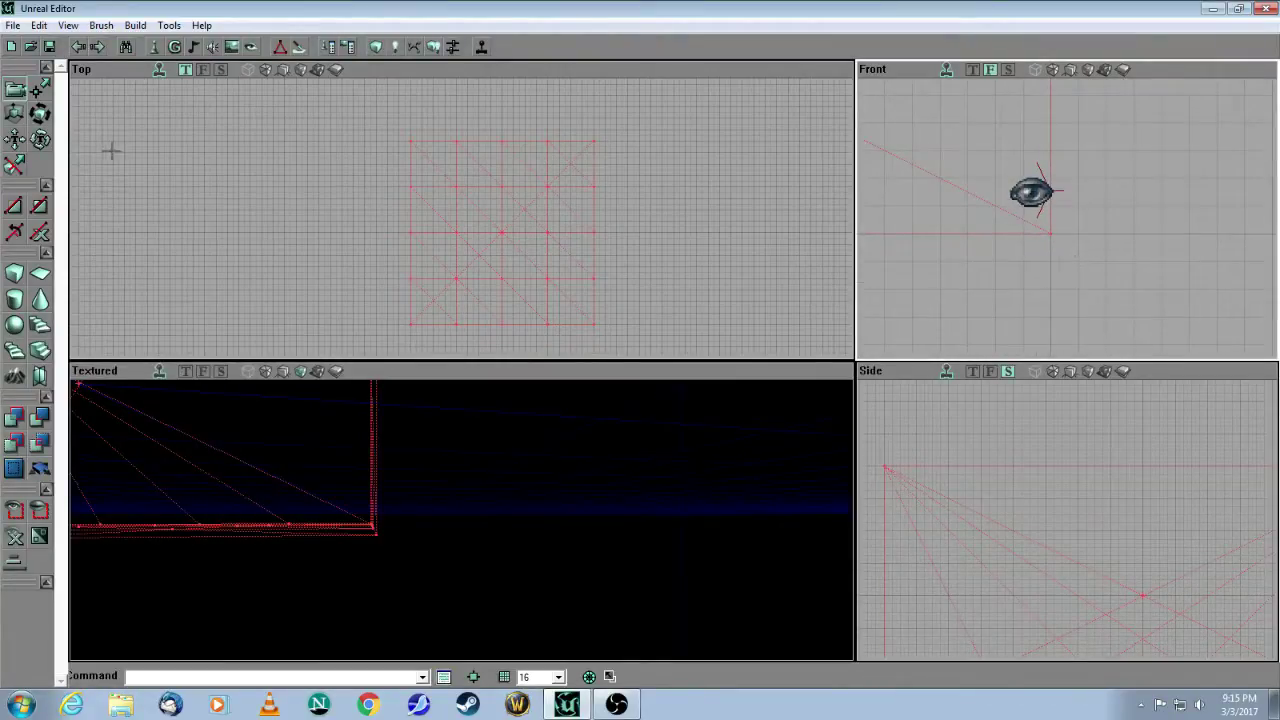
{"action": "left_click", "coordinate": [38, 90]}
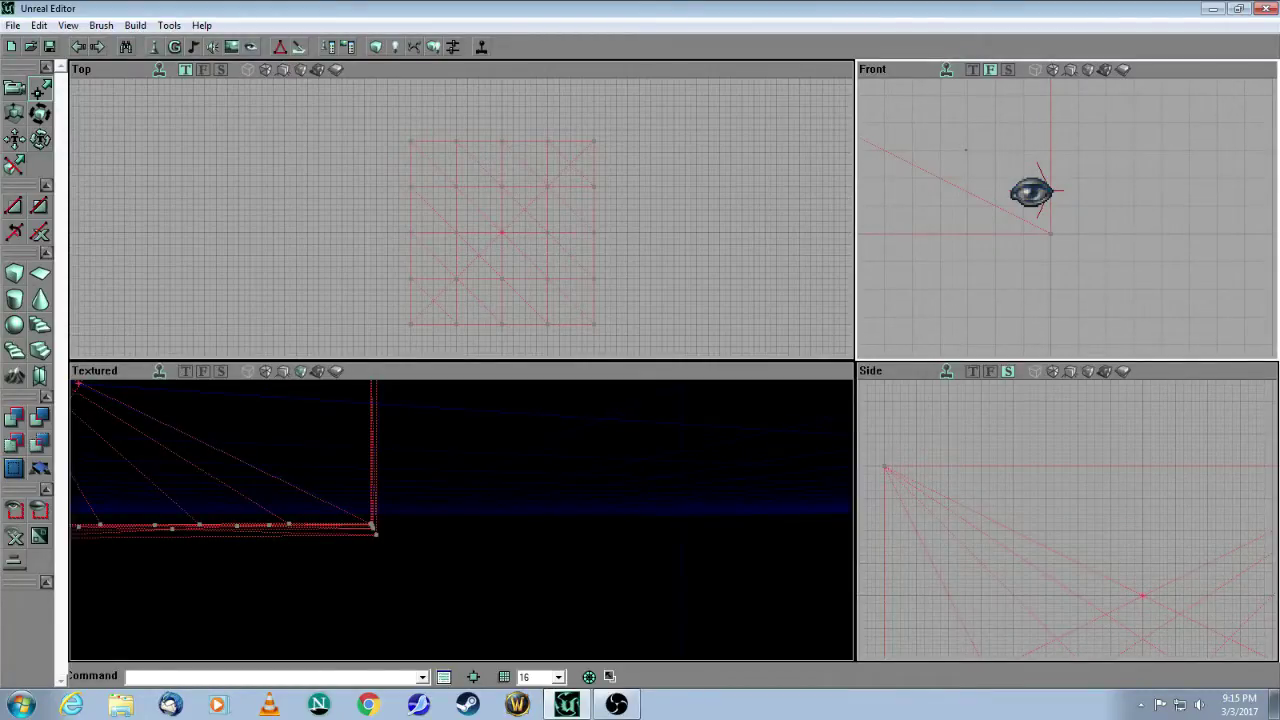
{"action": "left_click_drag", "start_coordinate": [1035, 208], "coordinate": [1125, 301]}
{"action": "mouse_move", "coordinate": [464, 471]}
{"action": "left_mouse_down"}
{"action": "mouse_move", "coordinate": [446, 450]}
{"action": "mouse_move", "coordinate": [460, 434]}
{"action": "mouse_move", "coordinate": [481, 473]}
{"action": "left_mouse_up"}
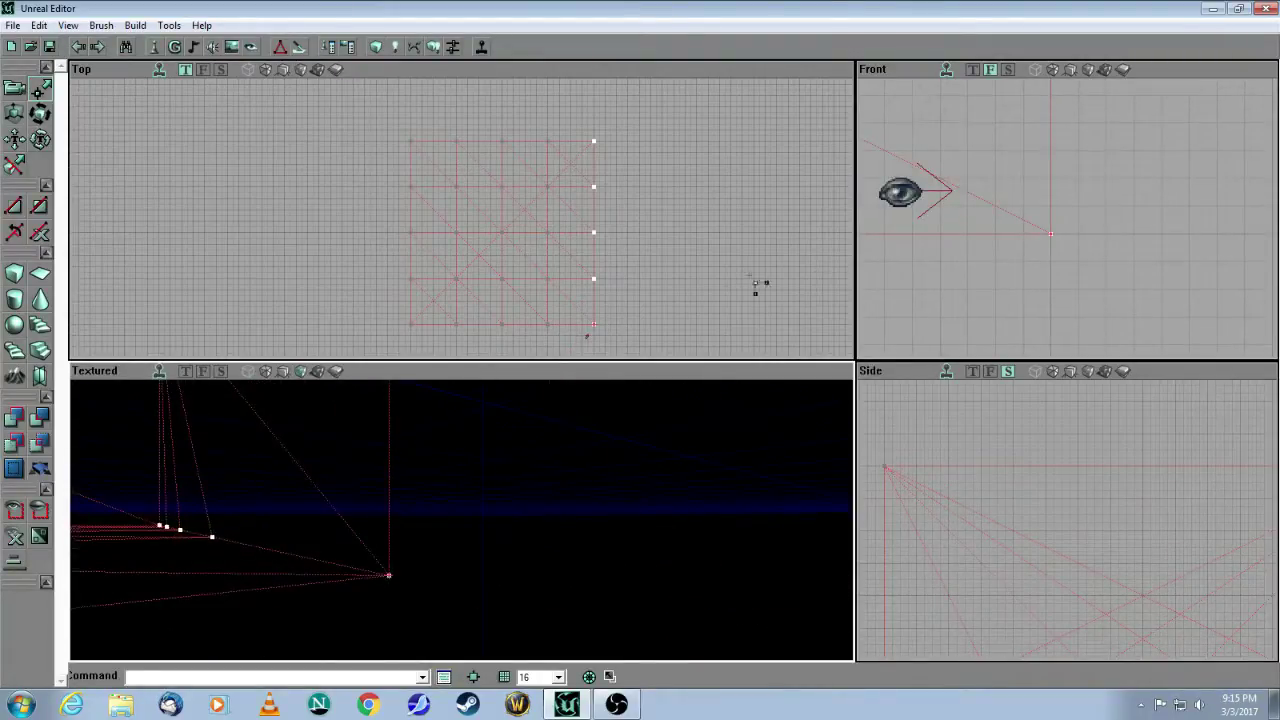
Step: Raise the selected edge vertices by about three quarters of the brush's height in the Front view and check the slope
{"action": "mouse_move", "coordinate": [969, 275]}
{"action": "left_mouse_down"}
{"action": "mouse_move", "coordinate": [969, 338]}
{"action": "mouse_move", "coordinate": [945, 318]}
{"action": "mouse_move", "coordinate": [945, 342]}
{"action": "mouse_move", "coordinate": [963, 338]}
{"action": "left_mouse_up"}
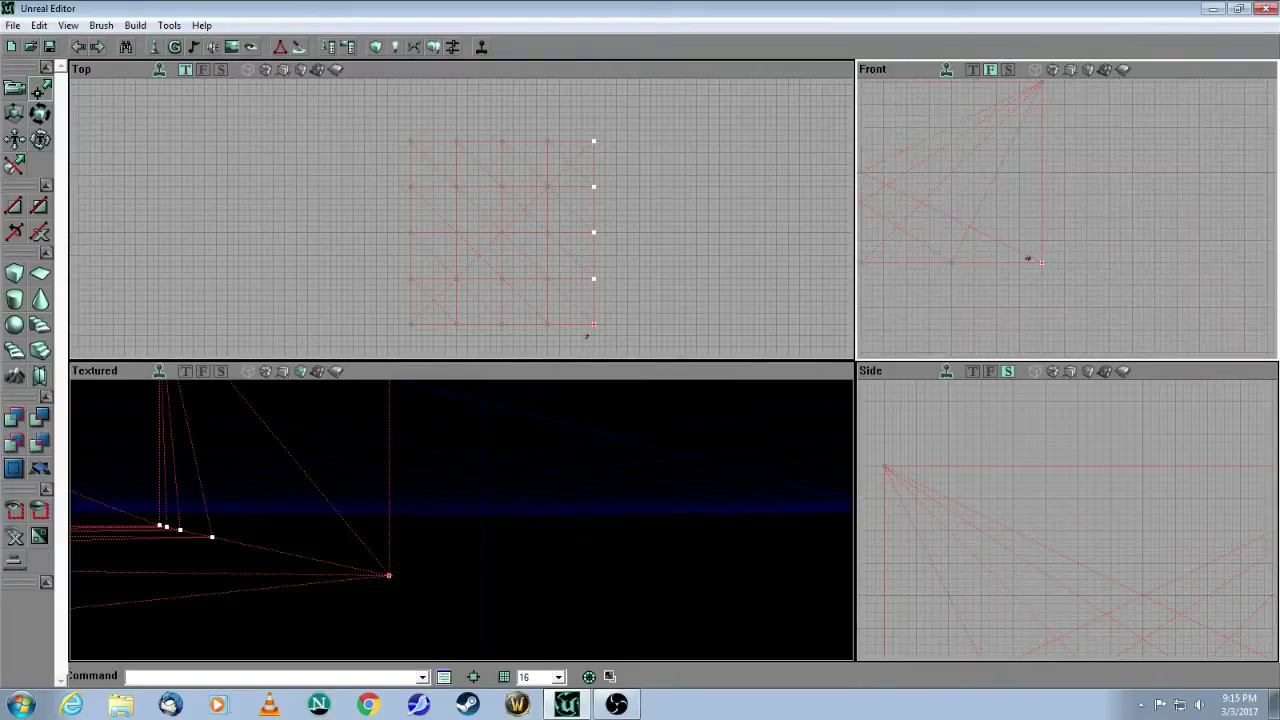
{"action": "left_click_drag", "start_coordinate": [1028, 259], "coordinate": [1028, 292]}
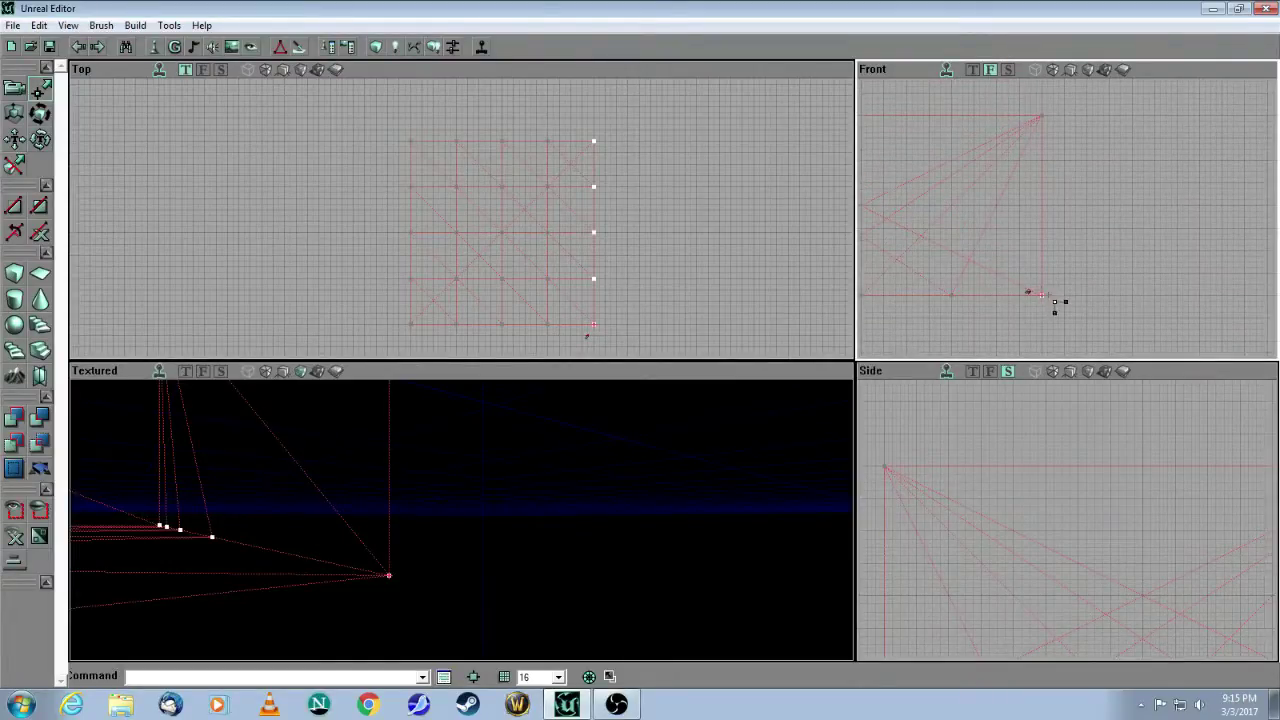
{"action": "left_click_drag", "start_coordinate": [1042, 295], "coordinate": [1028, 174], "text": "ctrl"}
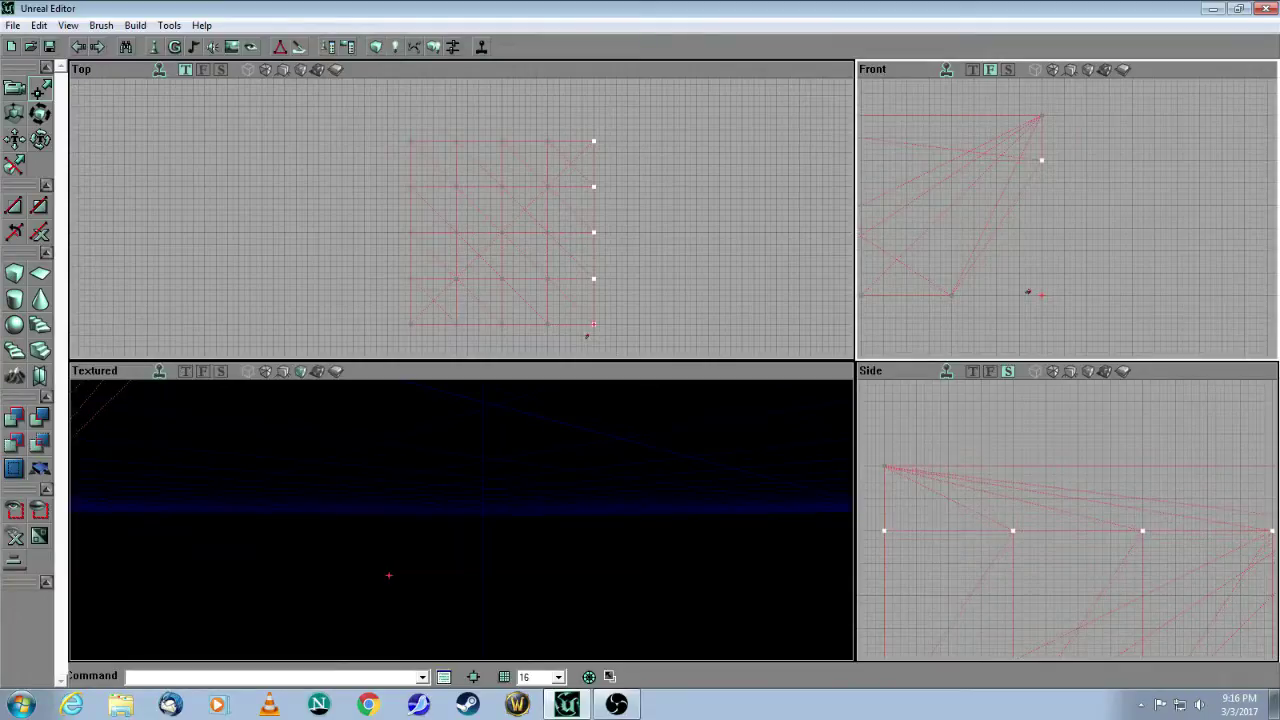
{"action": "mouse_move", "coordinate": [674, 430]}
{"action": "left_mouse_down"}
{"action": "mouse_move", "coordinate": [560, 430]}
{"action": "mouse_move", "coordinate": [560, 390]}
{"action": "mouse_move", "coordinate": [535, 380]}
{"action": "mouse_move", "coordinate": [575, 385]}
{"action": "mouse_move", "coordinate": [576, 435]}
{"action": "left_mouse_up"}
{"action": "left_click_drag", "start_coordinate": [657, 455], "coordinate": [657, 451]}
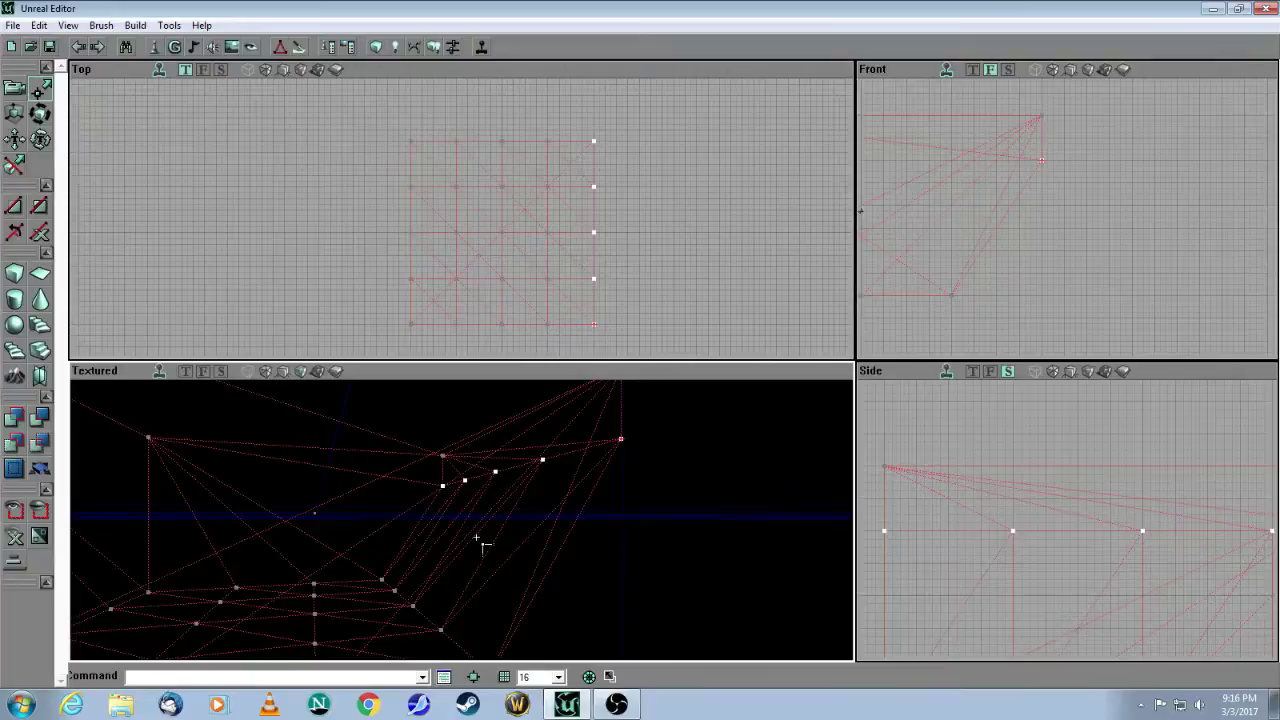
{"action": "left_click_drag", "start_coordinate": [477, 540], "coordinate": [368, 563]}
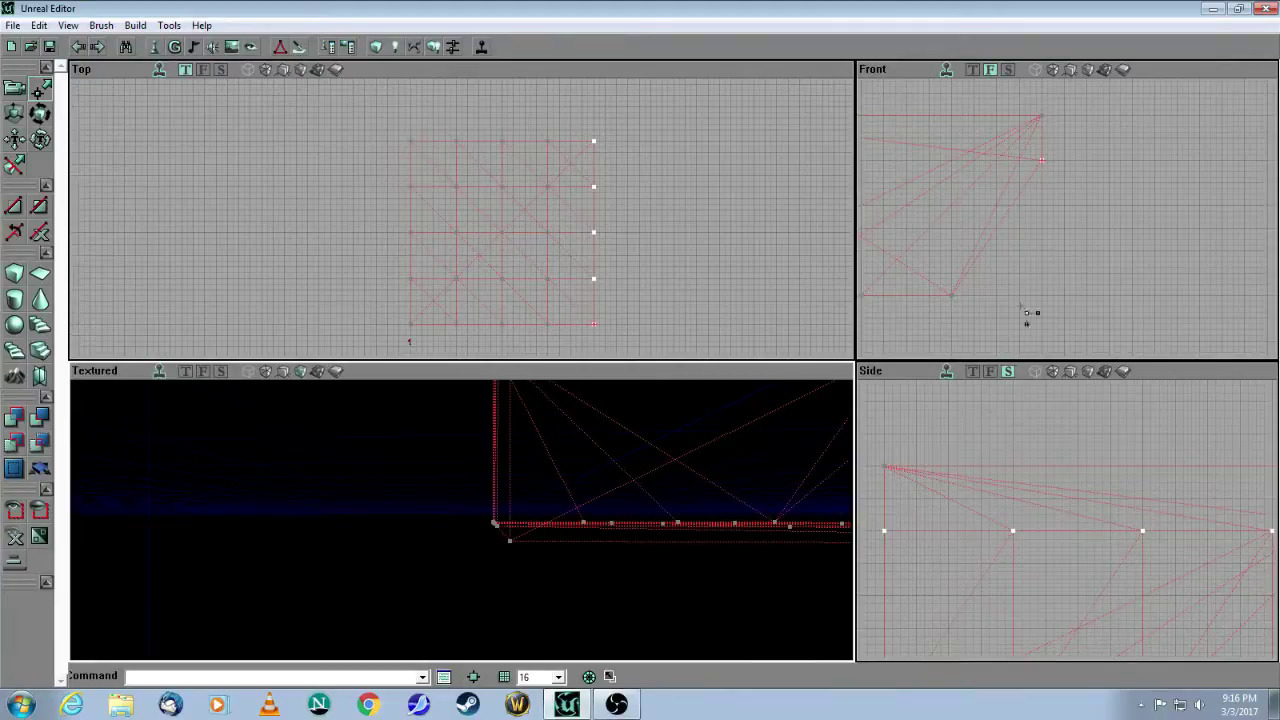
Step: Replace the vertex selection with the floor vertices along the opposite, left-hand edge of the terrain in the Front view
{"action": "mouse_move", "coordinate": [1003, 466]}
{"action": "left_mouse_down"}
{"action": "mouse_move", "coordinate": [1004, 505]}
{"action": "mouse_move", "coordinate": [1006, 484]}
{"action": "left_mouse_up"}
{"action": "mouse_move", "coordinate": [1013, 337]}
{"action": "left_mouse_down"}
{"action": "mouse_move", "coordinate": [1272, 312]}
{"action": "mouse_move", "coordinate": [1026, 331]}
{"action": "mouse_move", "coordinate": [1026, 311]}
{"action": "mouse_move", "coordinate": [1141, 271]}
{"action": "mouse_move", "coordinate": [1013, 317]}
{"action": "mouse_move", "coordinate": [1128, 280]}
{"action": "mouse_move", "coordinate": [1128, 260]}
{"action": "mouse_move", "coordinate": [1200, 228]}
{"action": "left_mouse_up"}
{"action": "left_click_drag", "start_coordinate": [1023, 272], "coordinate": [1025, 301]}
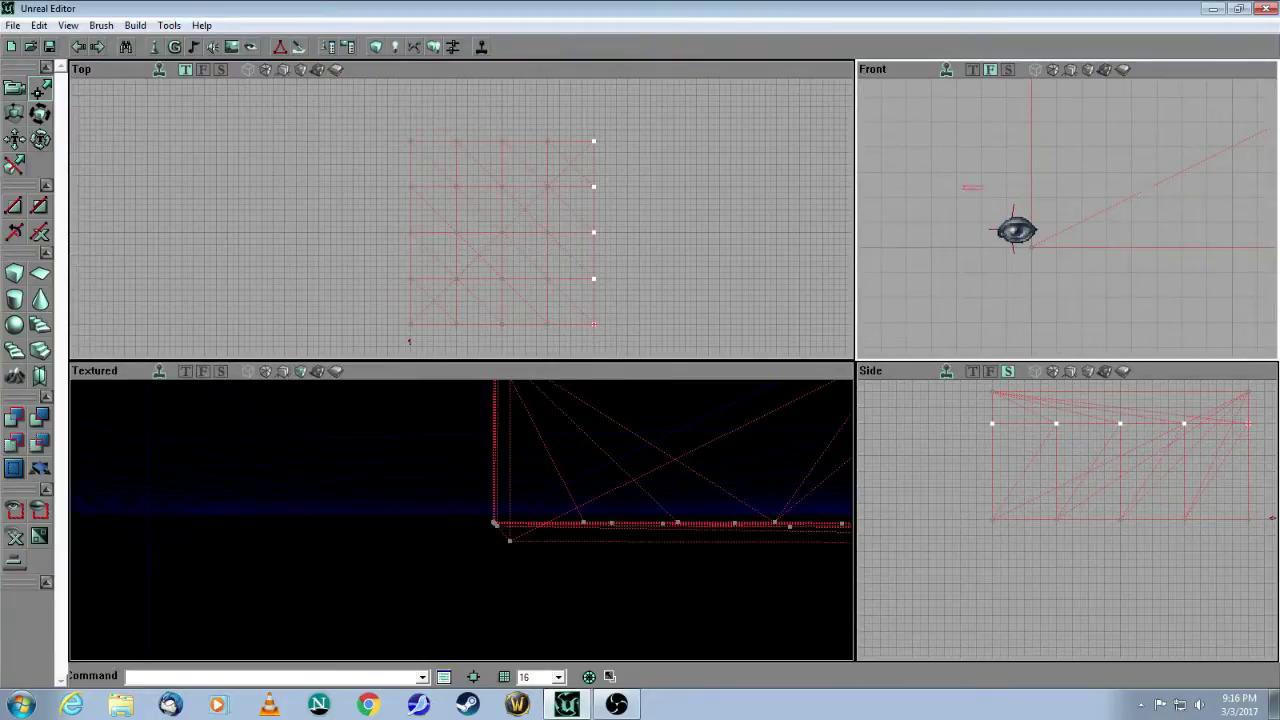
{"action": "left_click_drag", "start_coordinate": [1060, 250], "coordinate": [1111, 295], "text": "ctrl+alt"}
{"action": "mouse_move", "coordinate": [1100, 225]}
{"action": "left_mouse_down"}
{"action": "mouse_move", "coordinate": [1112, 350]}
{"action": "mouse_move", "coordinate": [1112, 335]}
{"action": "left_mouse_up"}
{"action": "left_click_drag", "start_coordinate": [1073, 288], "coordinate": [1068, 325]}
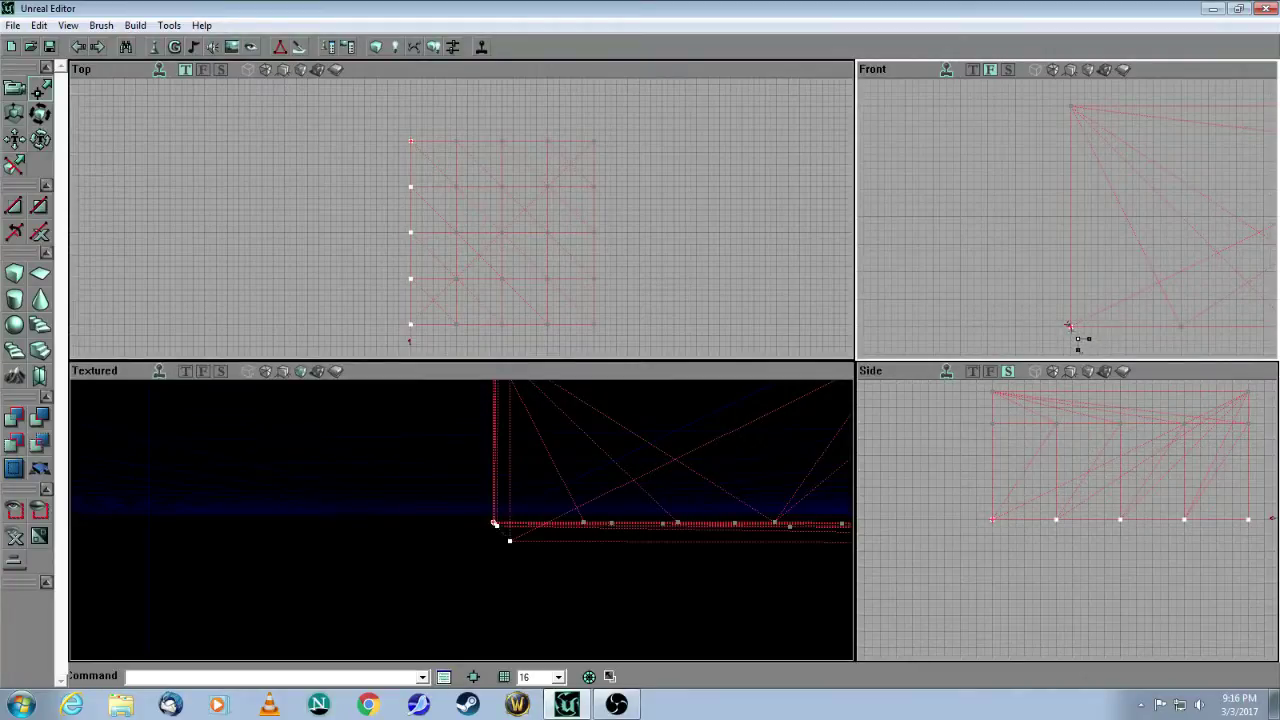
Step: Raise the left-hand edge vertices to the same height as the opposite raised edge in the Front view
{"action": "mouse_move", "coordinate": [1068, 325]}
{"action": "left_mouse_down"}
{"action": "mouse_move", "coordinate": [1070, 141]}
{"action": "mouse_move", "coordinate": [1070, 157]}
{"action": "left_mouse_up"}
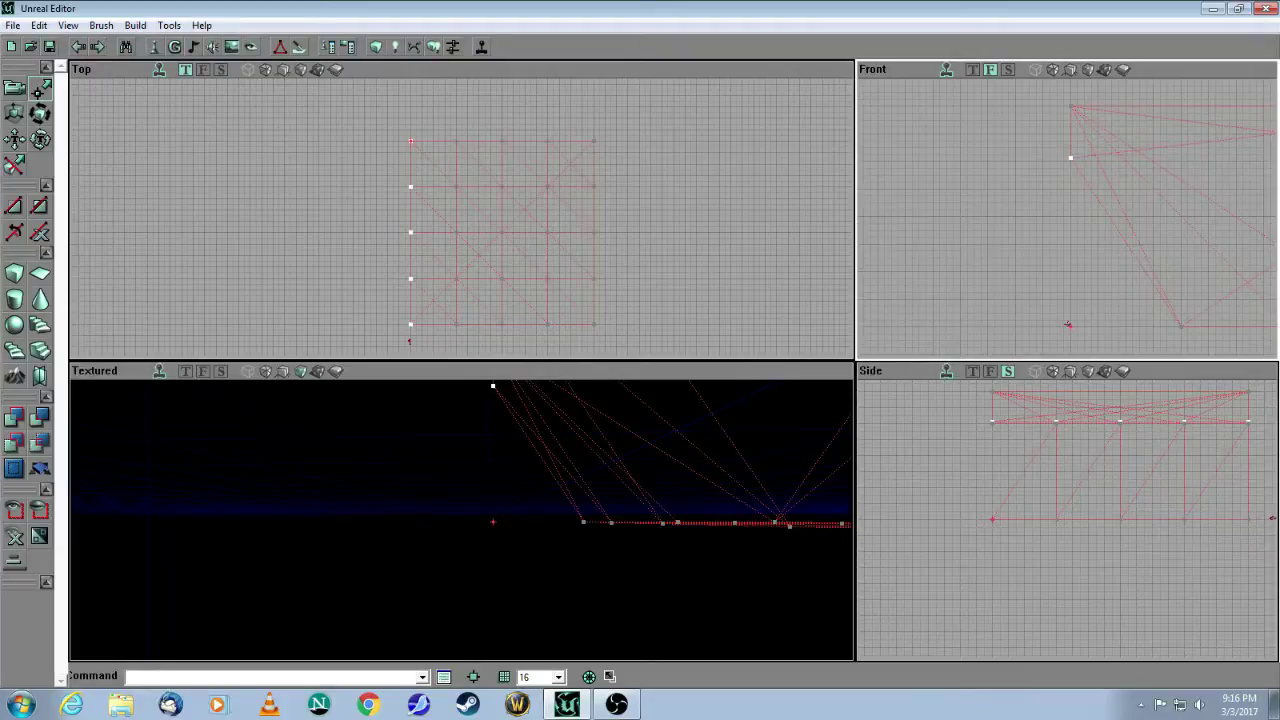
{"action": "left_click_drag", "start_coordinate": [728, 588], "coordinate": [730, 485]}
{"action": "mouse_move", "coordinate": [790, 444]}
{"action": "left_mouse_down"}
{"action": "mouse_move", "coordinate": [475, 492]}
{"action": "mouse_move", "coordinate": [522, 451]}
{"action": "left_mouse_up"}
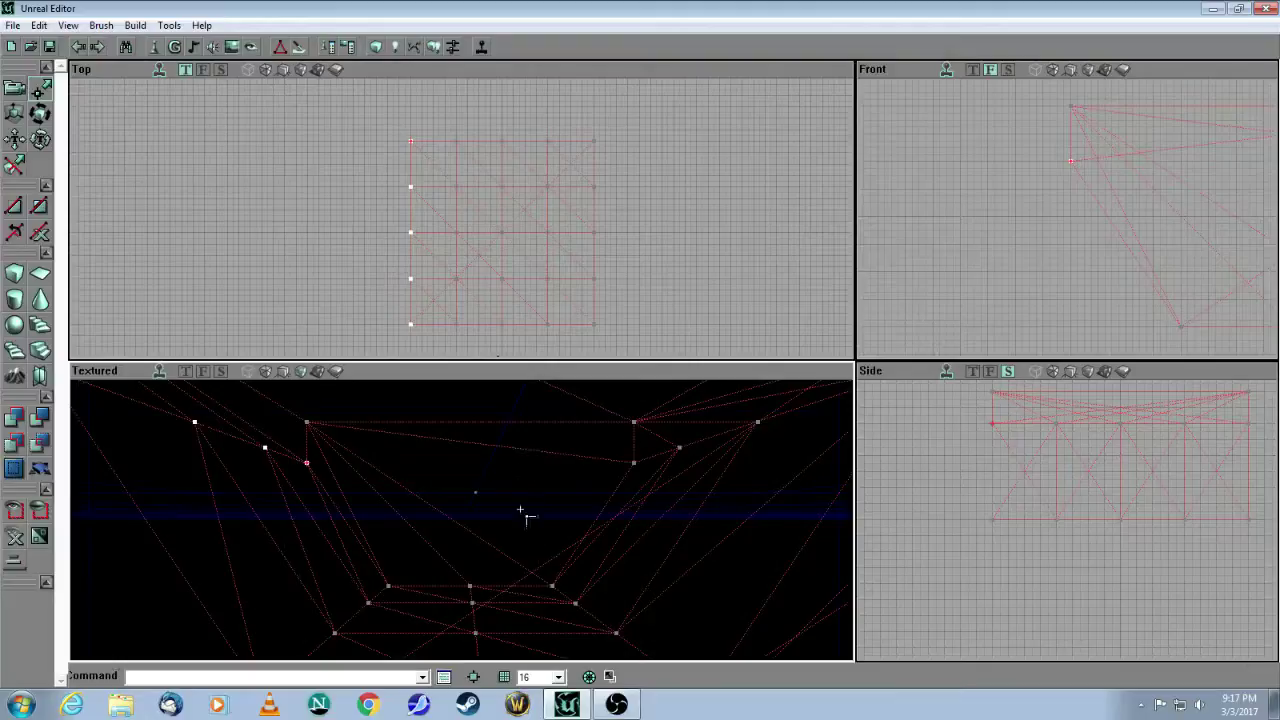
{"action": "mouse_move", "coordinate": [440, 555]}
{"action": "left_mouse_down"}
{"action": "mouse_move", "coordinate": [440, 515]}
{"action": "mouse_move", "coordinate": [270, 572]}
{"action": "left_mouse_up"}
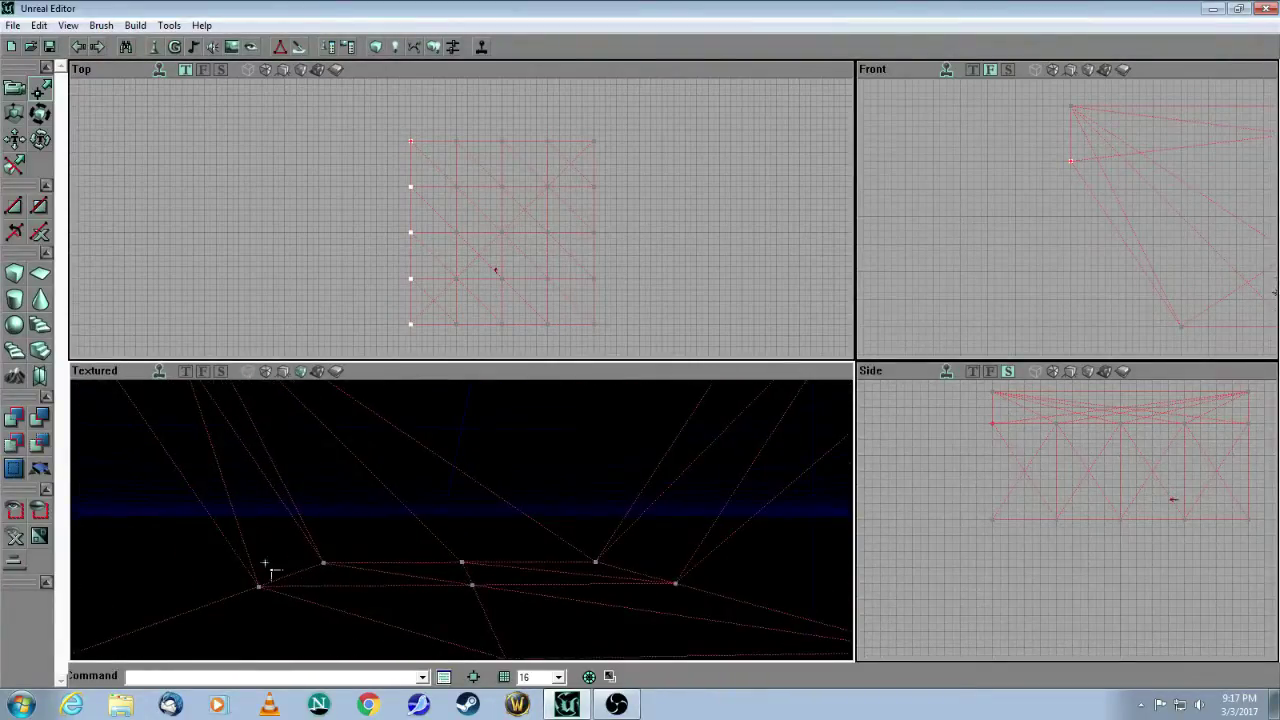
Step: Switch to Camera Movement mode and raise the middle-column floor vertex one row above the grid's centre, using the Side view
{"action": "left_click", "coordinate": [18, 90]}
{"action": "left_click_drag", "start_coordinate": [459, 568], "coordinate": [465, 625]}
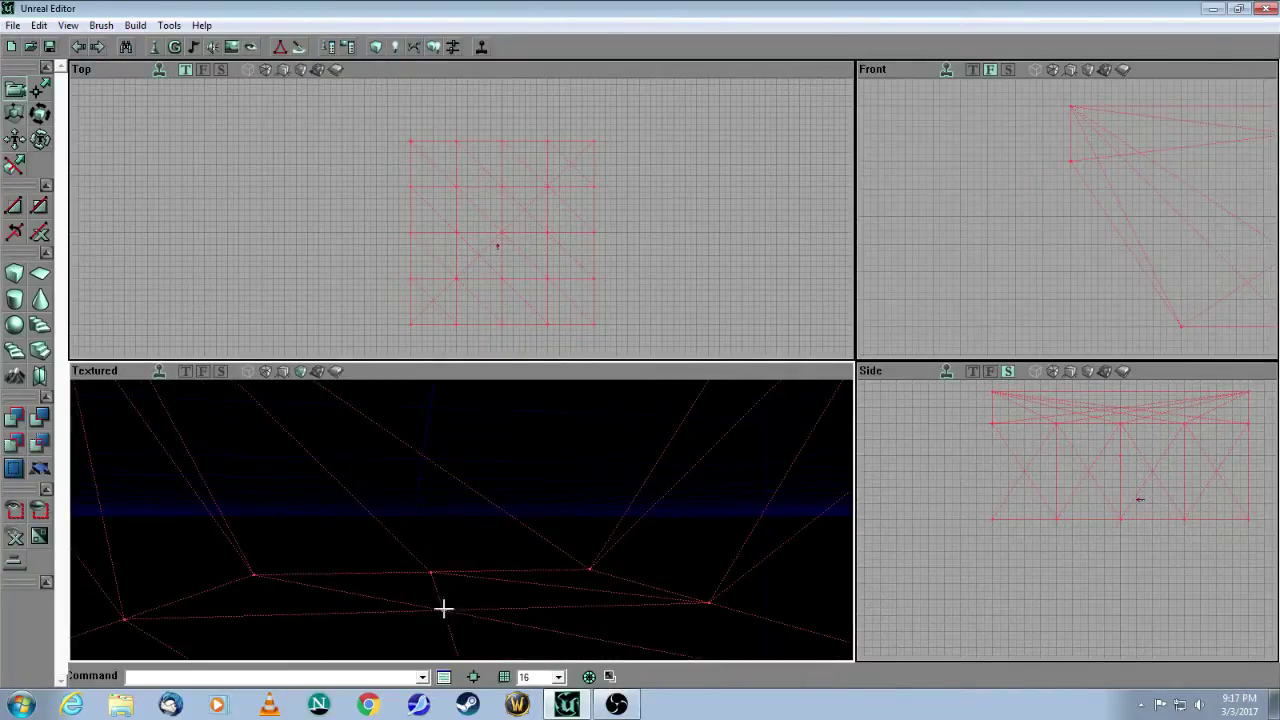
{"action": "mouse_move", "coordinate": [506, 574]}
{"action": "left_mouse_down"}
{"action": "mouse_move", "coordinate": [505, 530]}
{"action": "mouse_move", "coordinate": [461, 614]}
{"action": "left_mouse_up"}
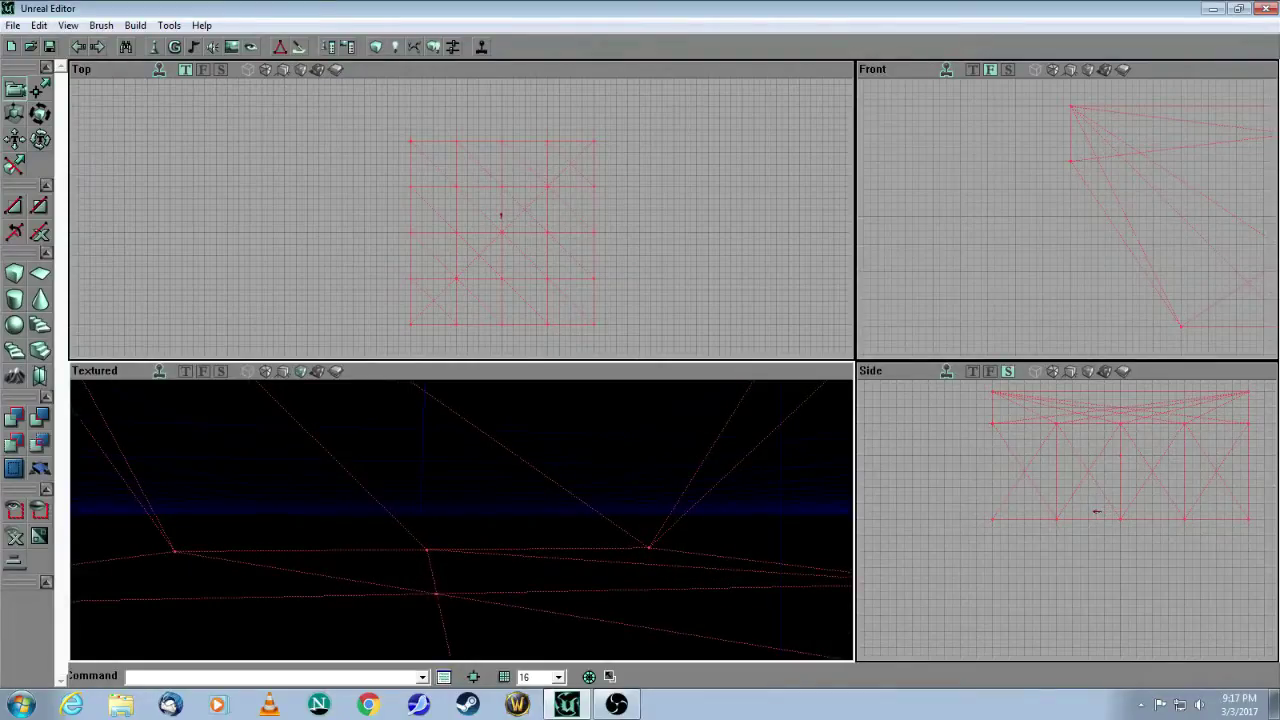
{"action": "mouse_move", "coordinate": [1112, 585]}
{"action": "left_mouse_down"}
{"action": "mouse_move", "coordinate": [1108, 535]}
{"action": "mouse_move", "coordinate": [1120, 578]}
{"action": "left_mouse_up"}
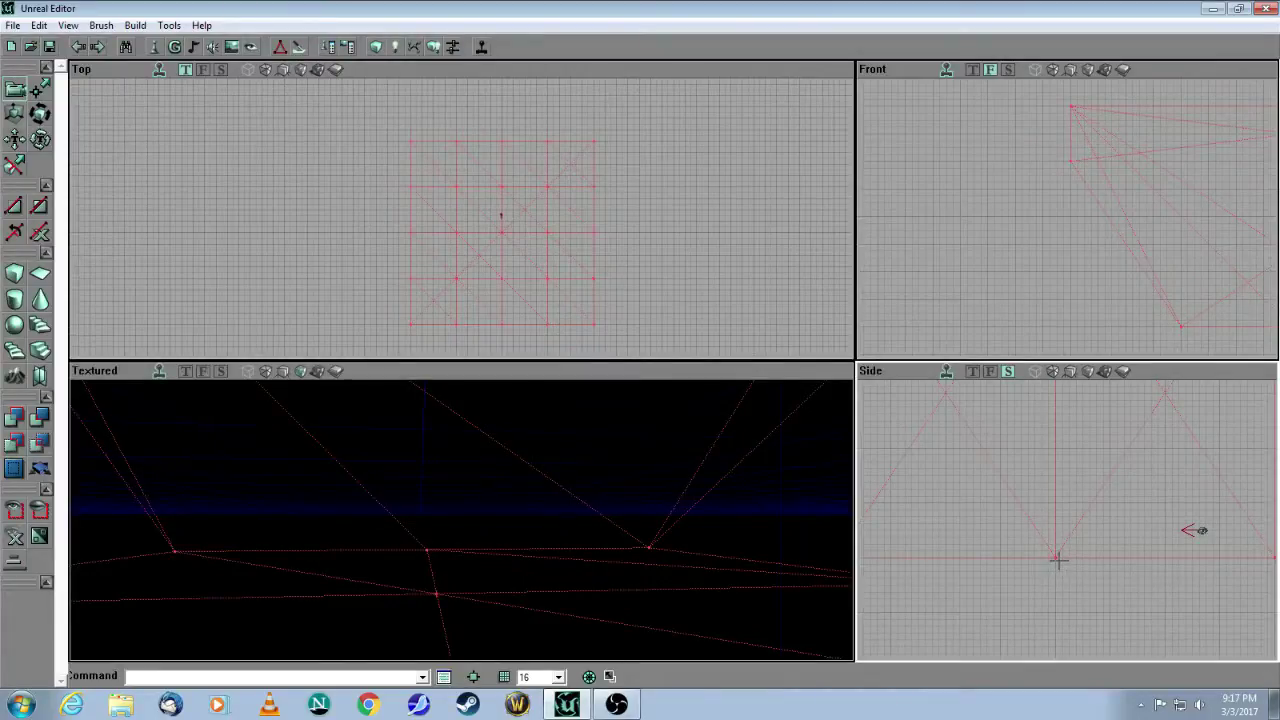
{"action": "left_click_drag", "start_coordinate": [1055, 557], "coordinate": [1055, 503], "text": "ctrl"}
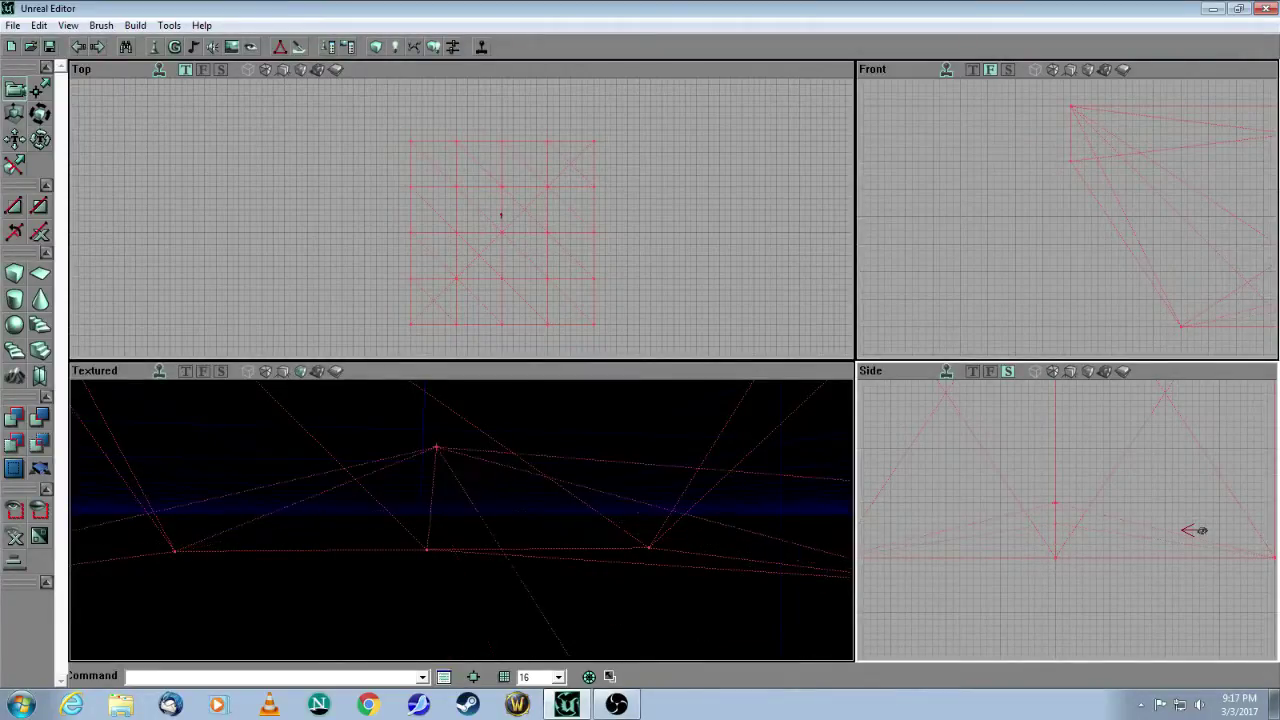
Step: Raise the middle-column floor vertex one row below the grid's centre higher than the first bump, using the Side view
{"action": "mouse_move", "coordinate": [631, 480]}
{"action": "left_mouse_down"}
{"action": "mouse_move", "coordinate": [628, 560]}
{"action": "mouse_move", "coordinate": [634, 530]}
{"action": "mouse_move", "coordinate": [610, 606]}
{"action": "mouse_move", "coordinate": [614, 575]}
{"action": "left_mouse_up"}
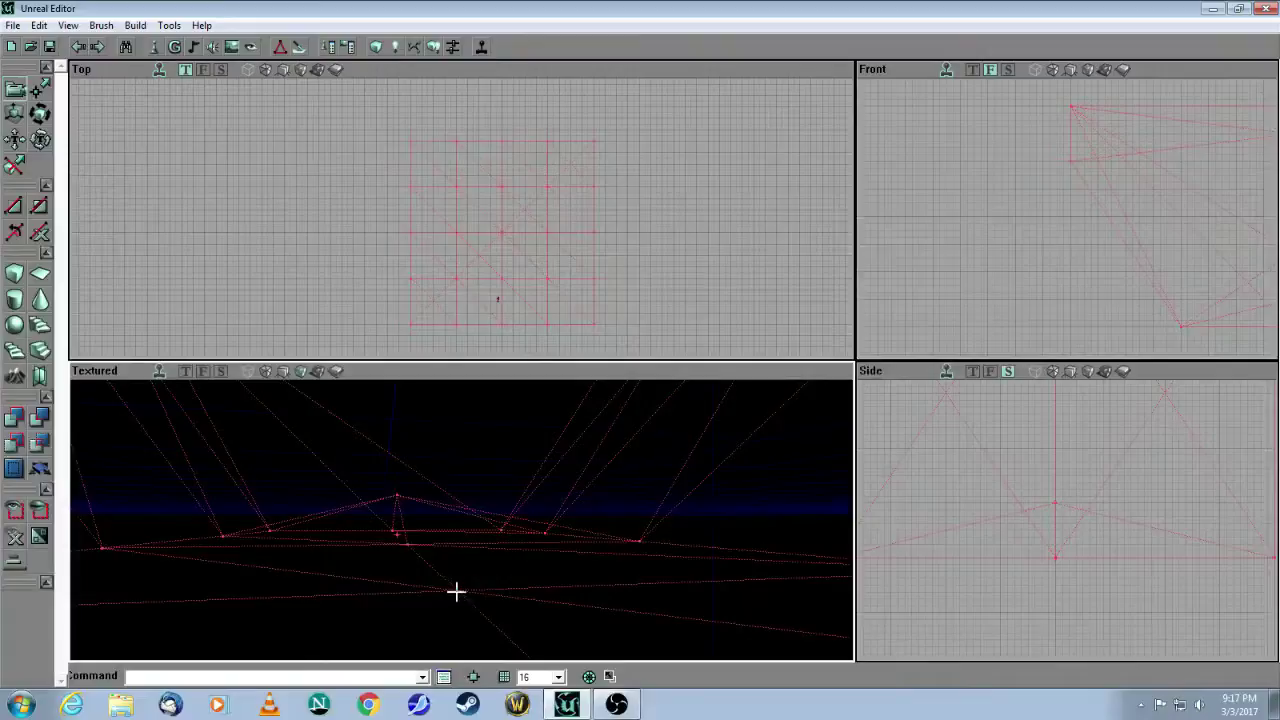
{"action": "left_click_drag", "start_coordinate": [1125, 542], "coordinate": [1125, 526]}
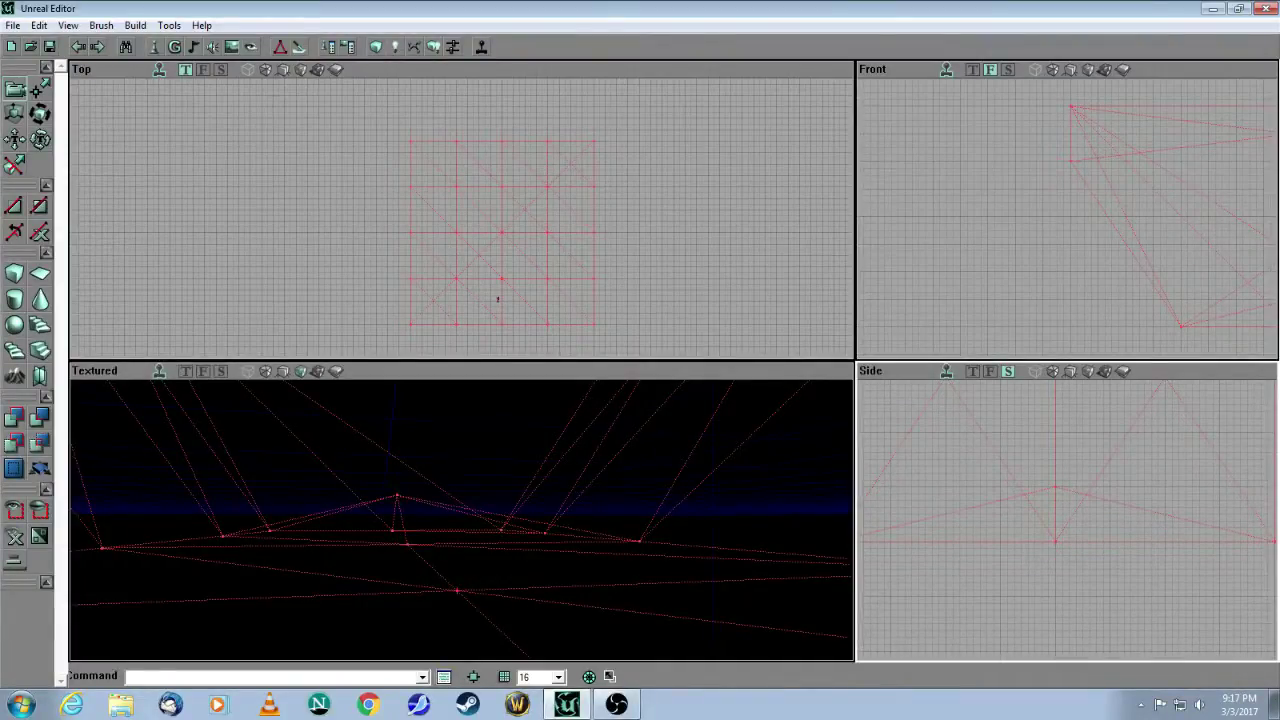
{"action": "left_click_drag", "start_coordinate": [1125, 526], "coordinate": [1125, 456], "text": "ctrl"}
{"action": "left_click_drag", "start_coordinate": [457, 425], "coordinate": [457, 375]}
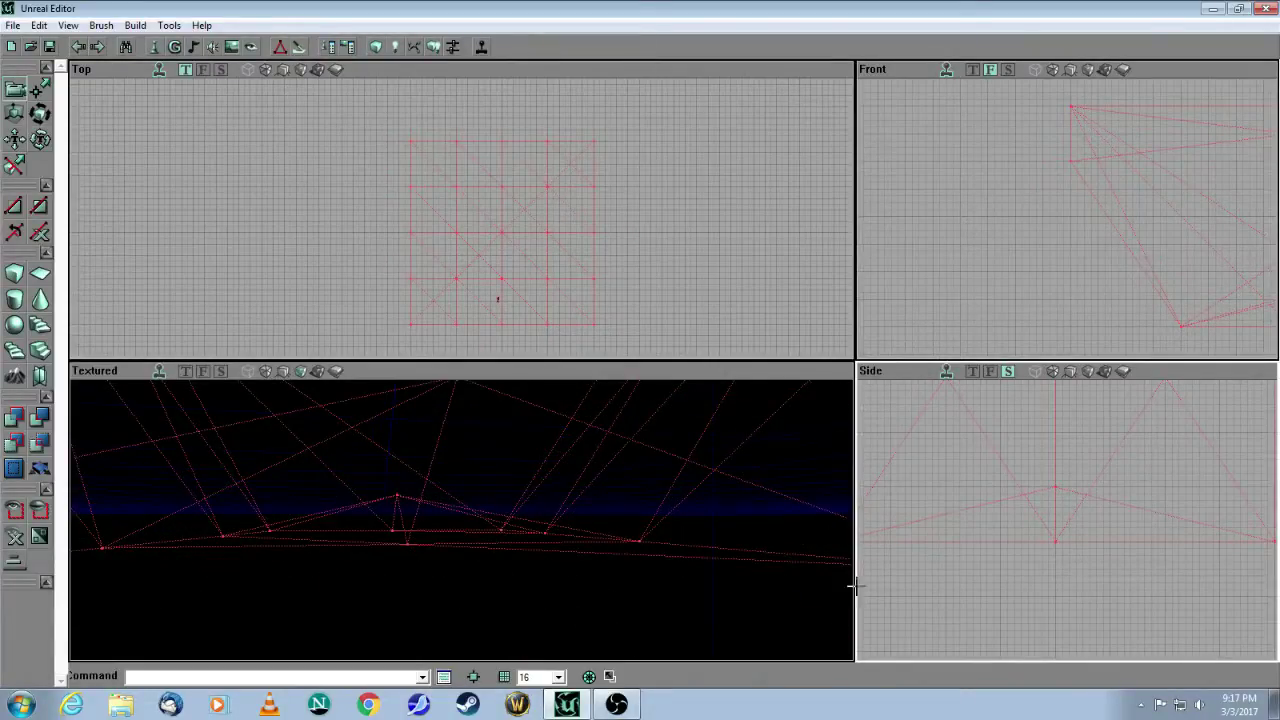
Step: Subtract the sculpted terrain brush from the world and look over the resulting textured room and its uneven floor
{"action": "mouse_move", "coordinate": [698, 606]}
{"action": "left_mouse_down"}
{"action": "mouse_move", "coordinate": [694, 645]}
{"action": "mouse_move", "coordinate": [696, 590]}
{"action": "mouse_move", "coordinate": [660, 545]}
{"action": "mouse_move", "coordinate": [600, 500]}
{"action": "mouse_move", "coordinate": [548, 488]}
{"action": "left_mouse_up"}
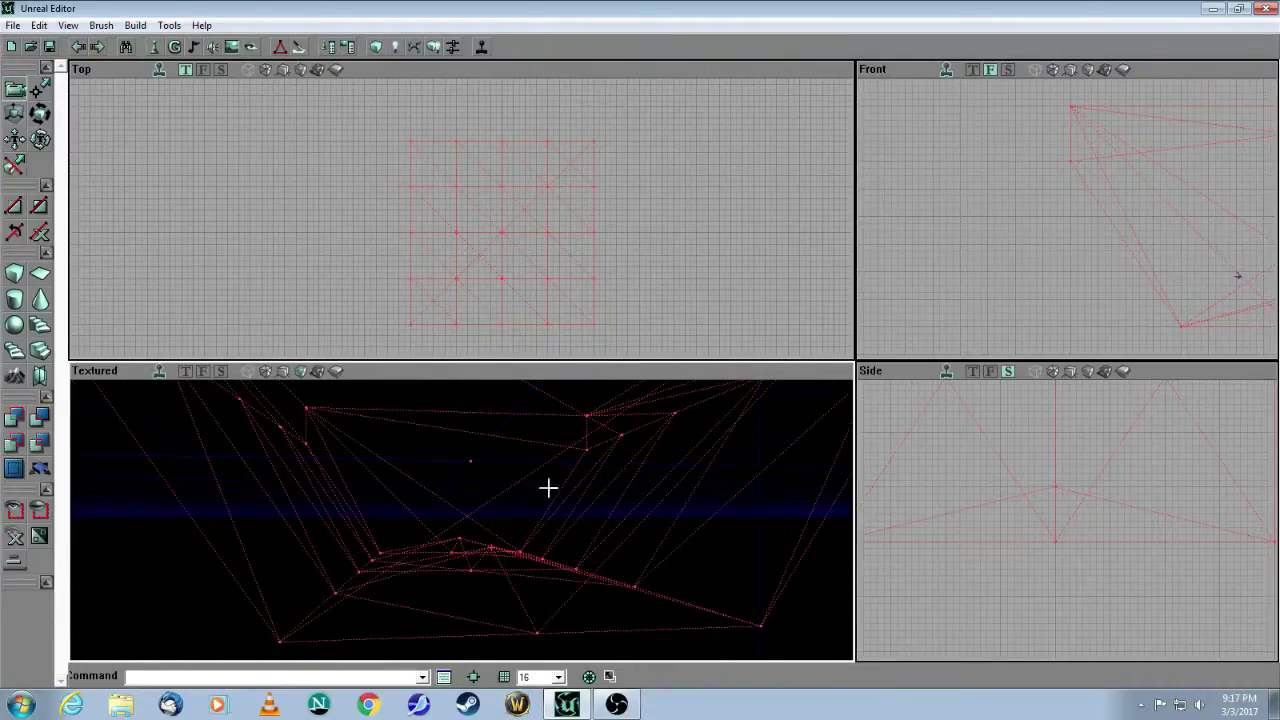
{"action": "left_click", "coordinate": [38, 419]}
{"action": "left_click_drag", "start_coordinate": [324, 440], "coordinate": [335, 375]}
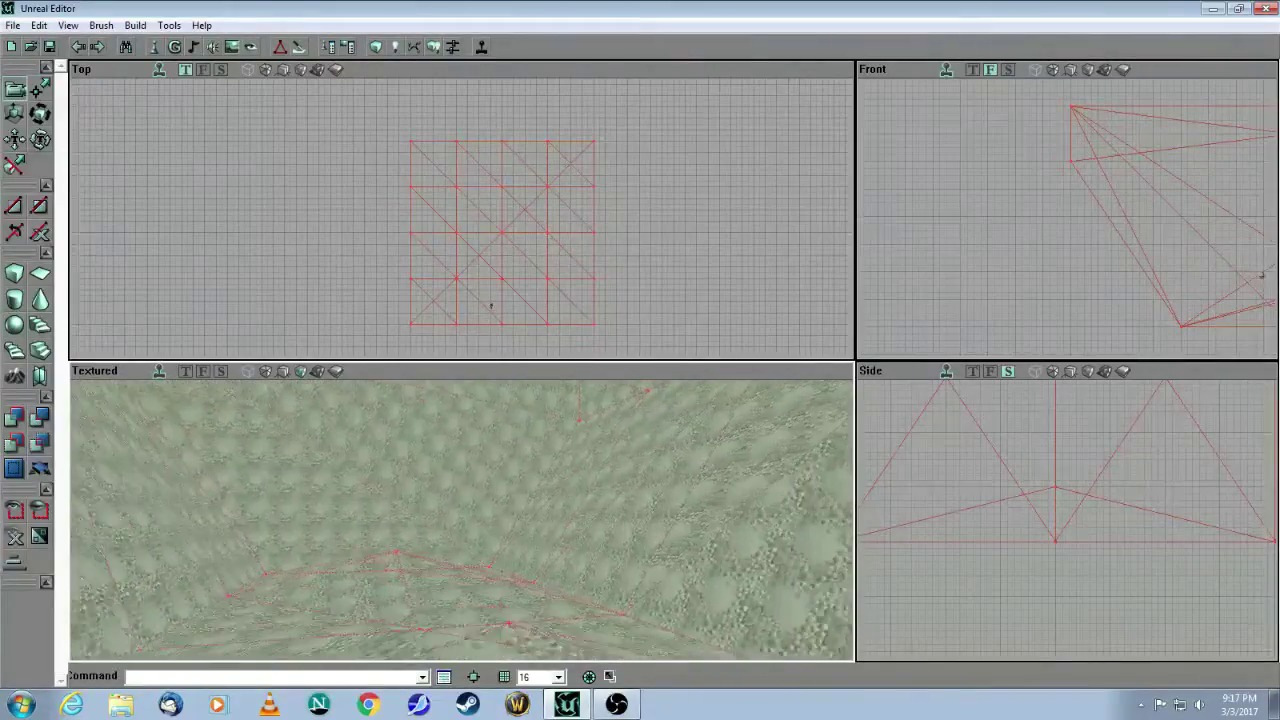
{"action": "left_click_drag", "start_coordinate": [460, 490], "coordinate": [460, 480]}
{"action": "mouse_move", "coordinate": [461, 520]}
{"action": "left_mouse_down"}
{"action": "mouse_move", "coordinate": [461, 550]}
{"action": "mouse_move", "coordinate": [461, 505]}
{"action": "left_mouse_up"}
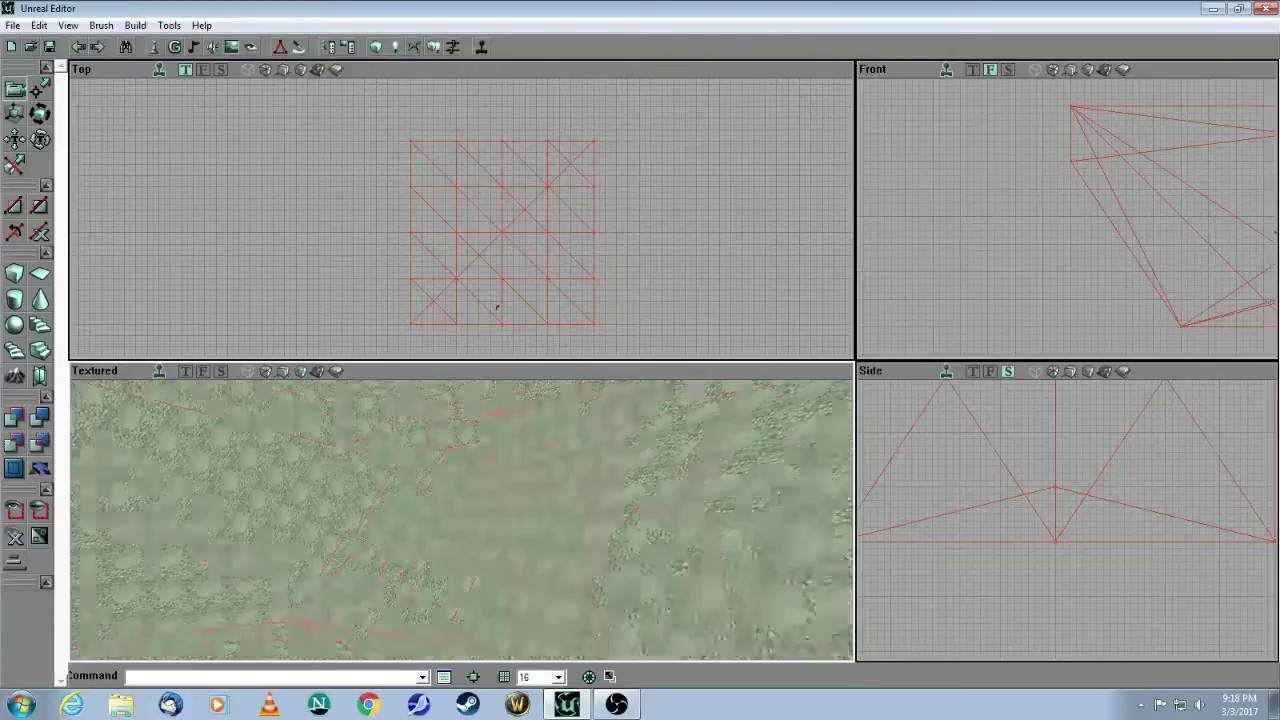
{"action": "left_click_drag", "start_coordinate": [543, 512], "coordinate": [533, 475]}
{"action": "left_click", "coordinate": [548, 469]}
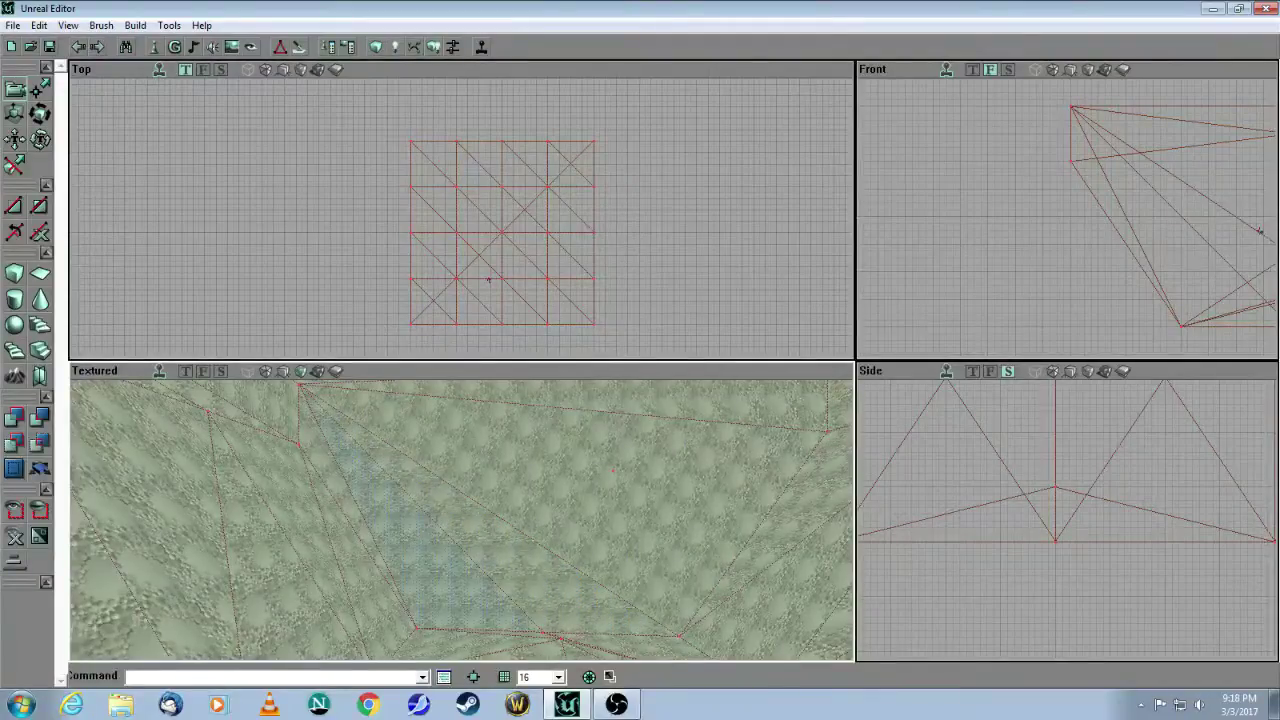
{"action": "left_click", "coordinate": [540, 472]}
{"action": "mouse_move", "coordinate": [540, 472]}
{"action": "left_mouse_down"}
{"action": "mouse_move", "coordinate": [535, 414]}
{"action": "mouse_move", "coordinate": [538, 500]}
{"action": "mouse_move", "coordinate": [606, 554]}
{"action": "left_mouse_up"}
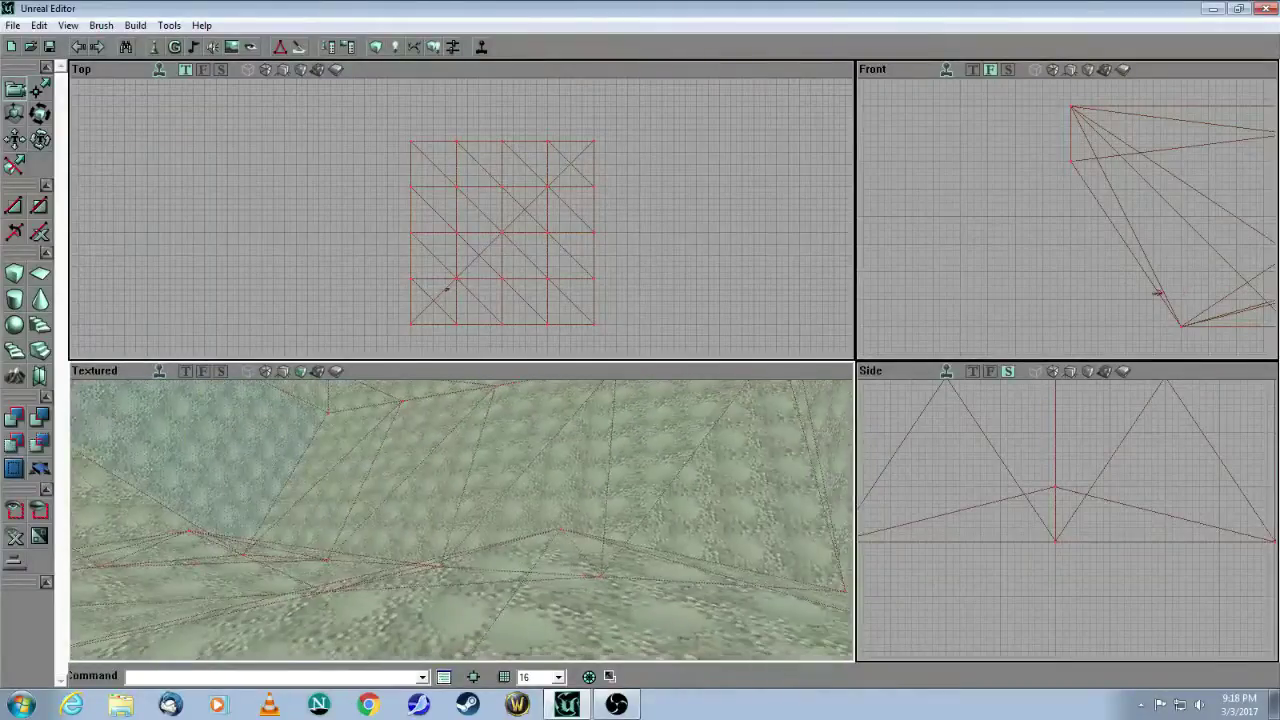
{"action": "left_click_drag", "start_coordinate": [434, 486], "coordinate": [438, 484]}
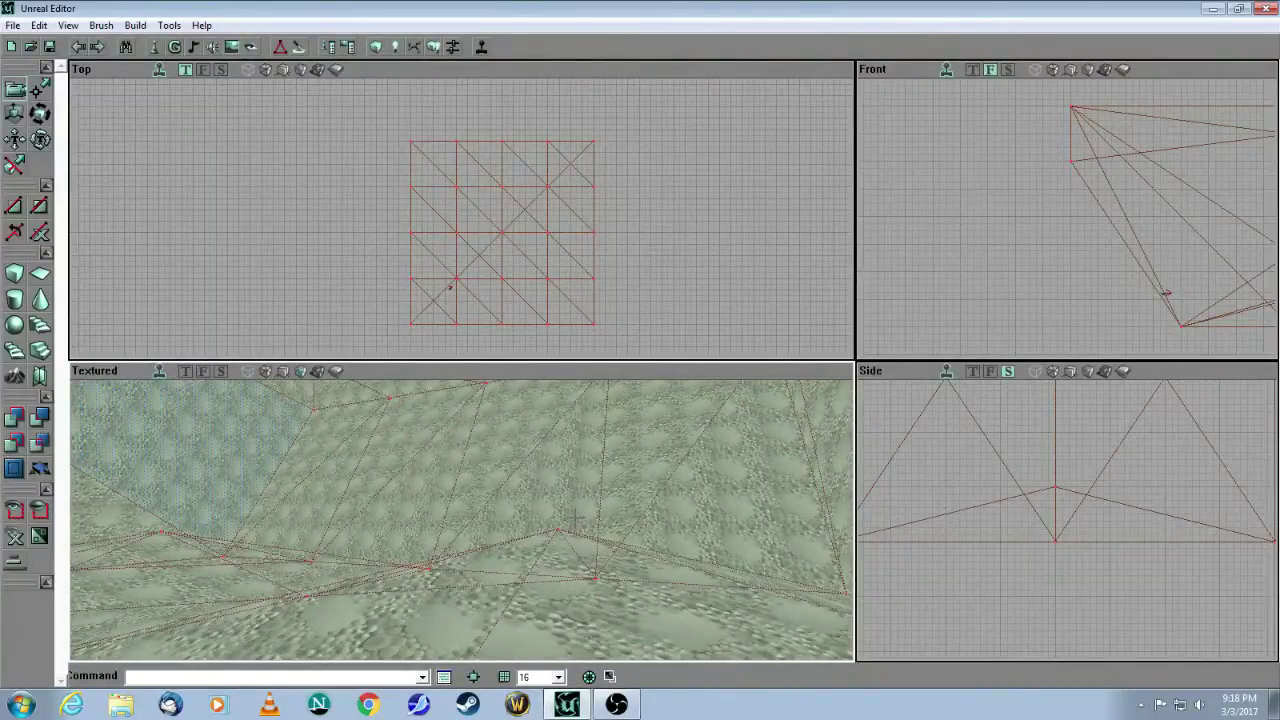